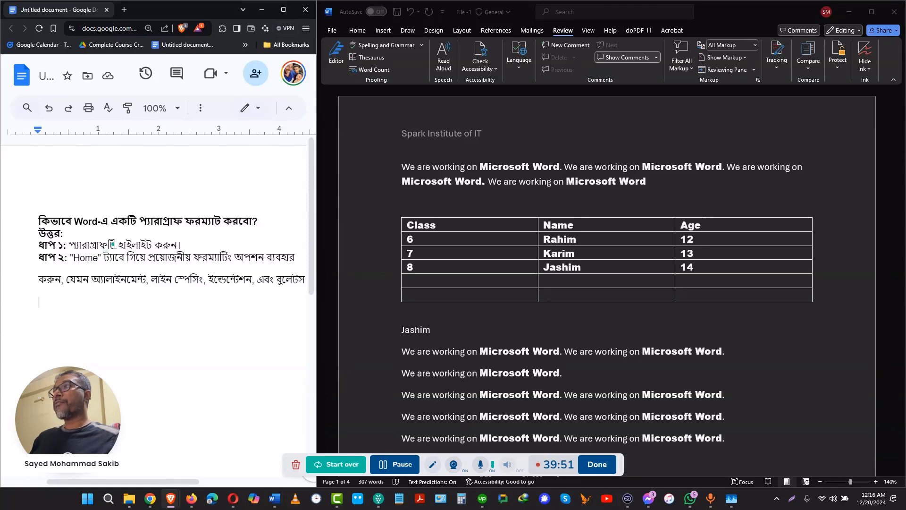
- Lengthen the opening paragraph under "Spark Institute of IT" by pasting a copy of its own text at its end
left_click_drag(48, 246, 137, 269)
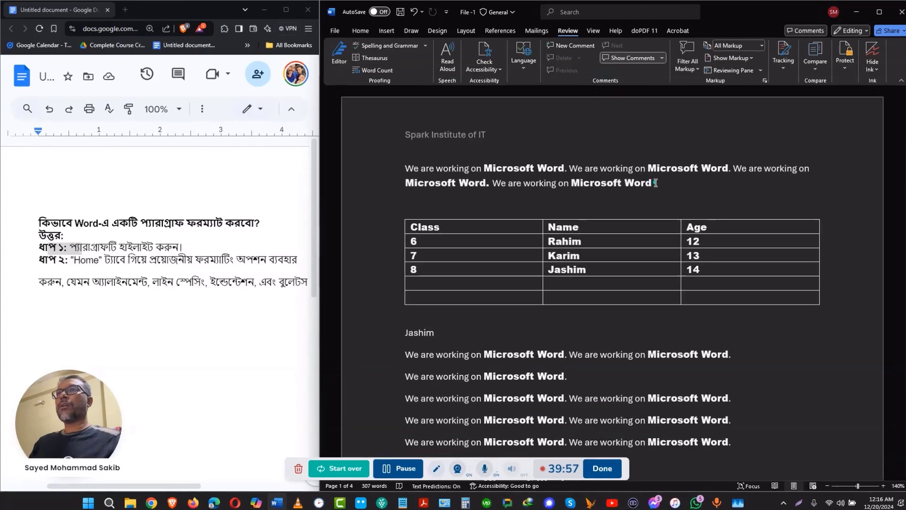
left_click_drag(655, 184, 405, 169)
key("ctrl+c")
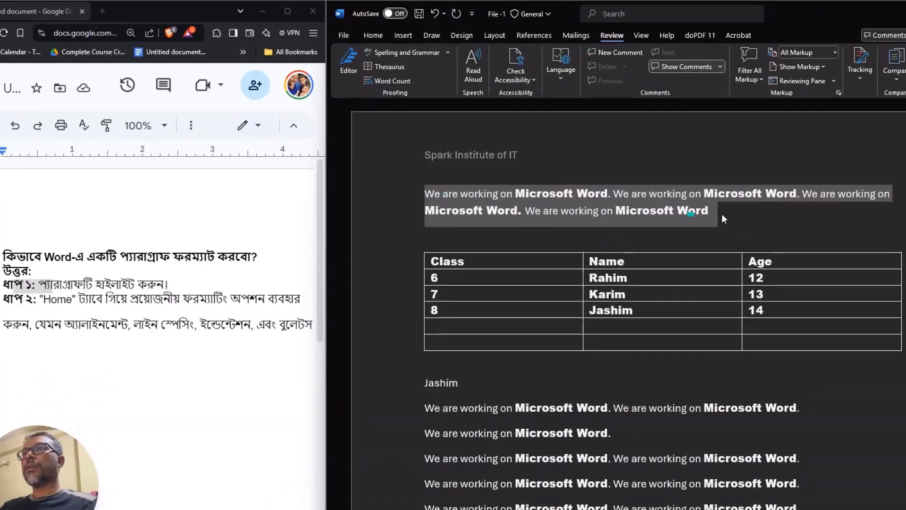
left_click(725, 216)
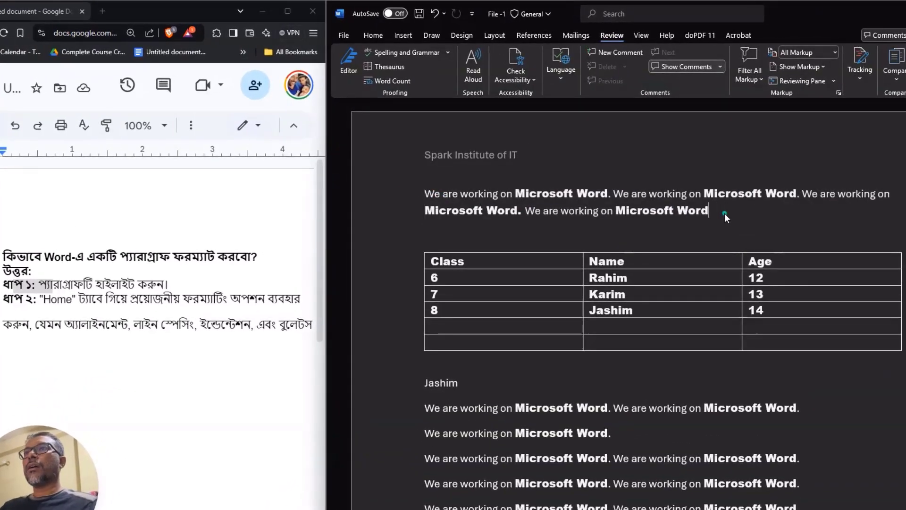
key("ctrl+v")
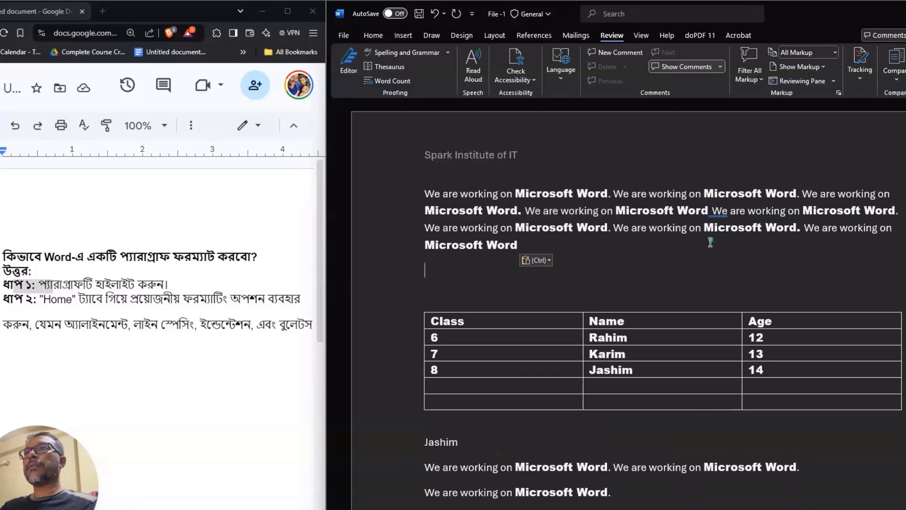
- Paste another copy of the text as a separate paragraph below the opening one, above the table
key("Return")
key("Return")
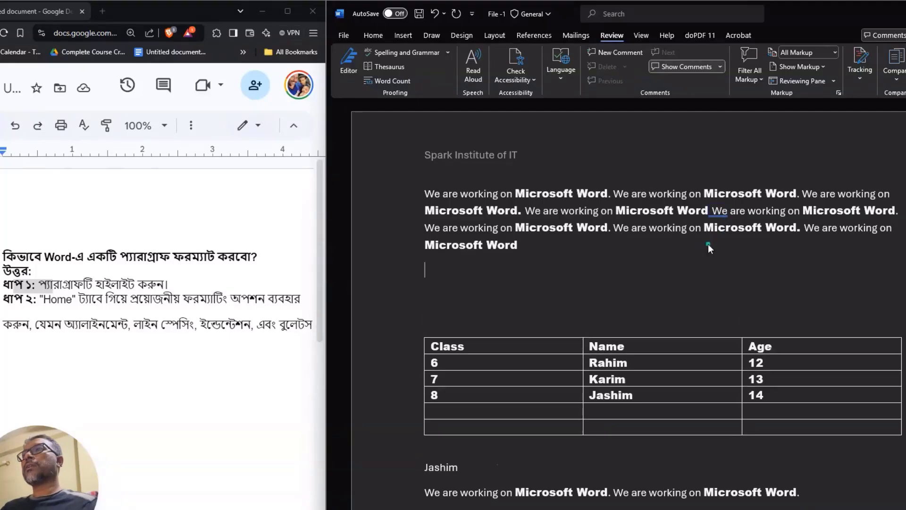
key("ctrl+v")
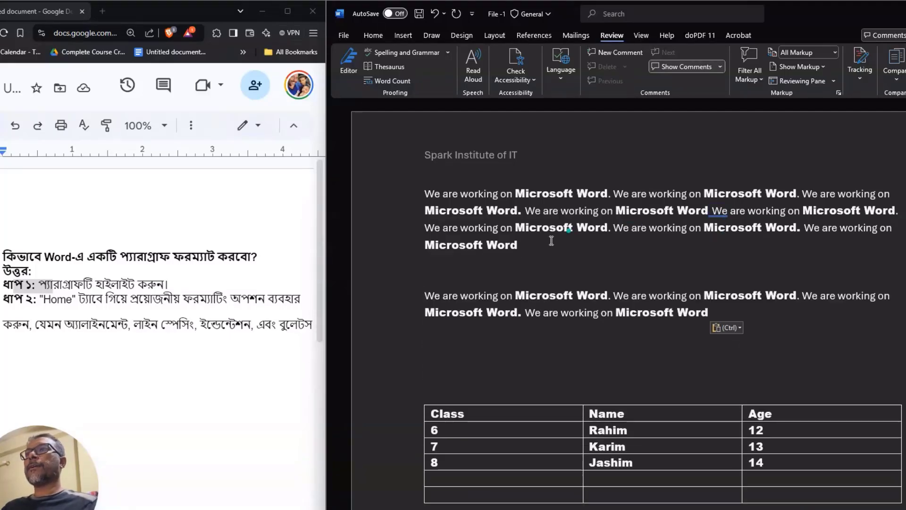
- Replace the second paragraph with a copy of the lengthened first paragraph and remove the blank line between the two
left_click_drag(551, 236, 370, 200)
key("ctrl+c")
triple_click(479, 297)
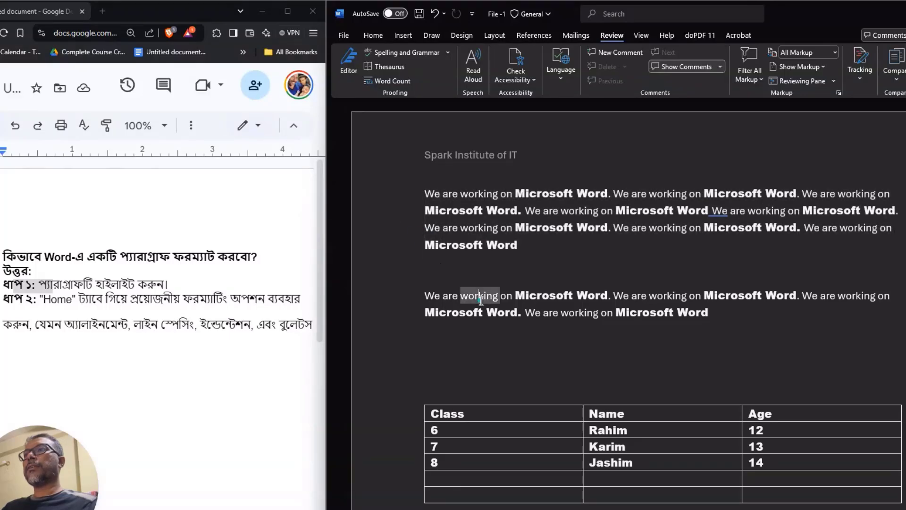
key("ctrl+v")
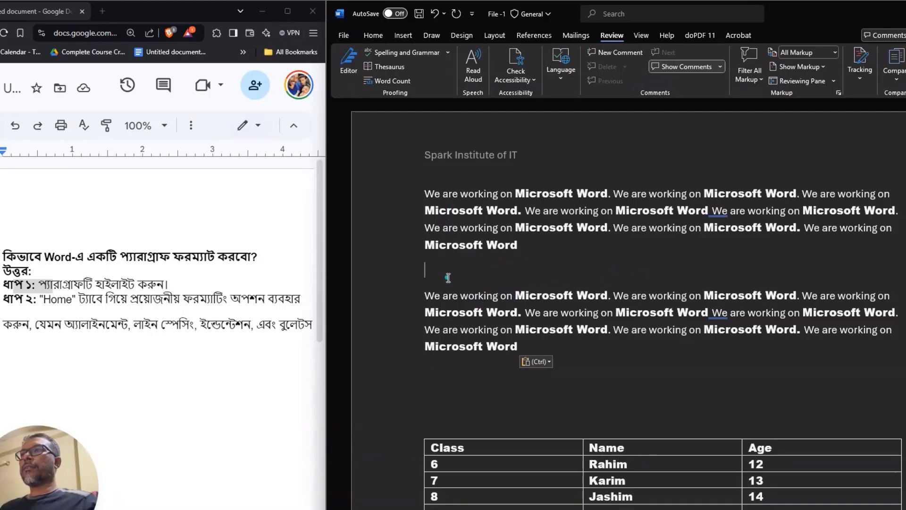
key("BackSpace")
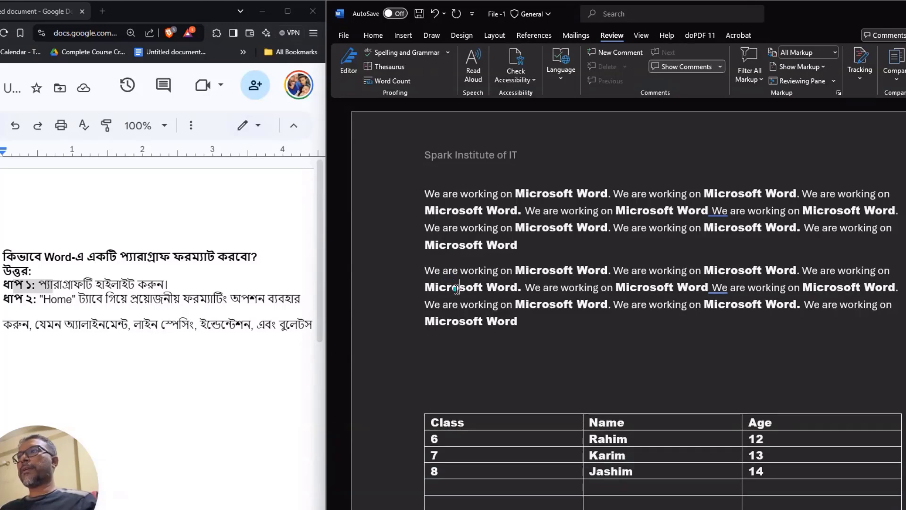
- Center the second "We are working on Microsoft Word" paragraph
left_click(52, 299)
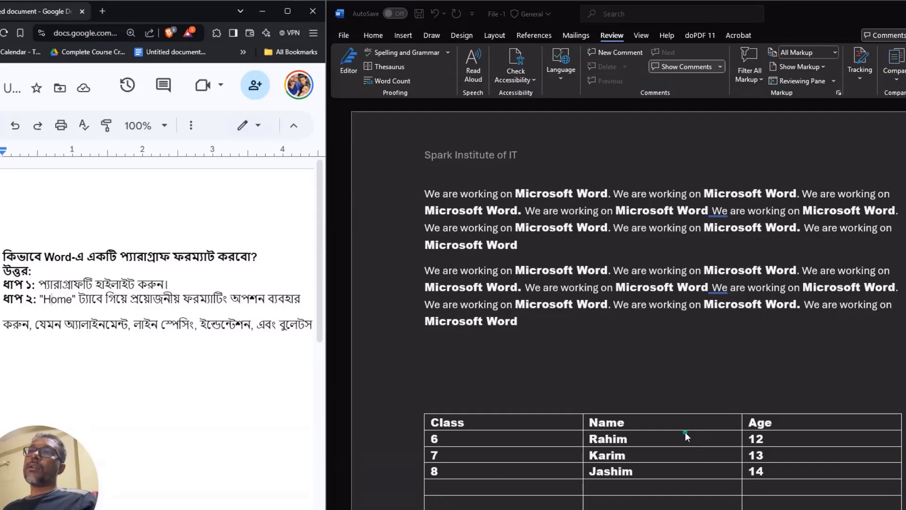
left_click(426, 270)
left_click_drag(426, 271, 533, 319)
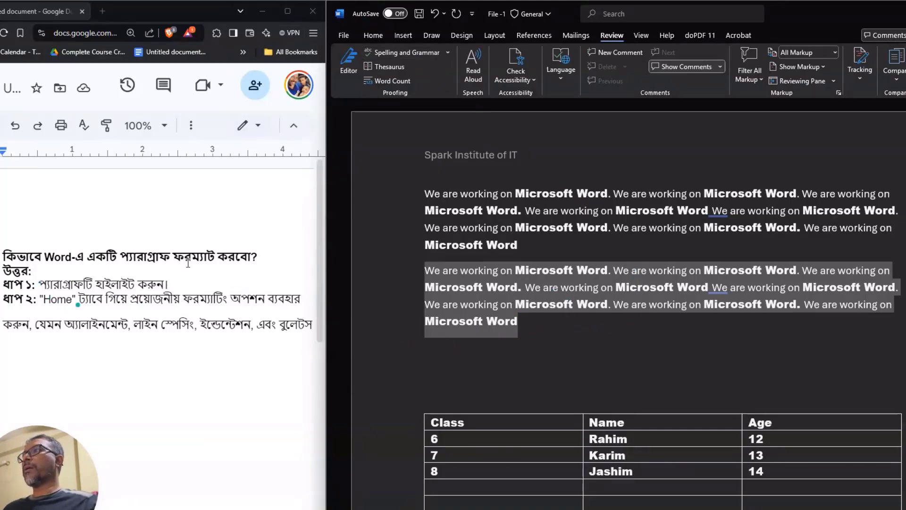
left_click(379, 39)
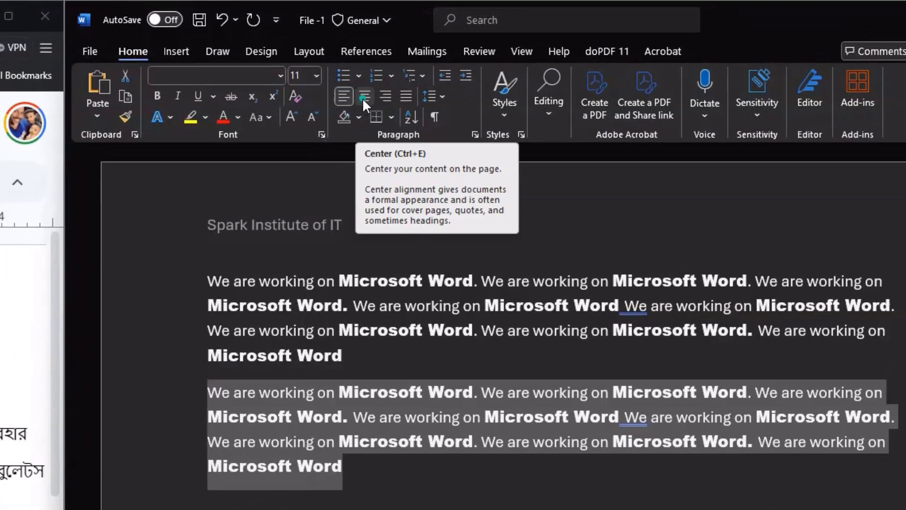
left_click(363, 98)
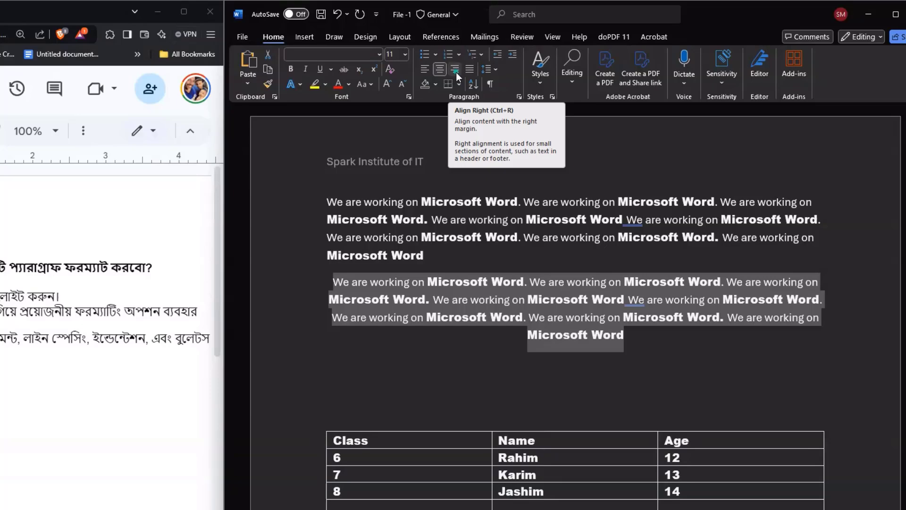
- Try right and left alignment on the second paragraph, and finish by justifying it
left_click(456, 70)
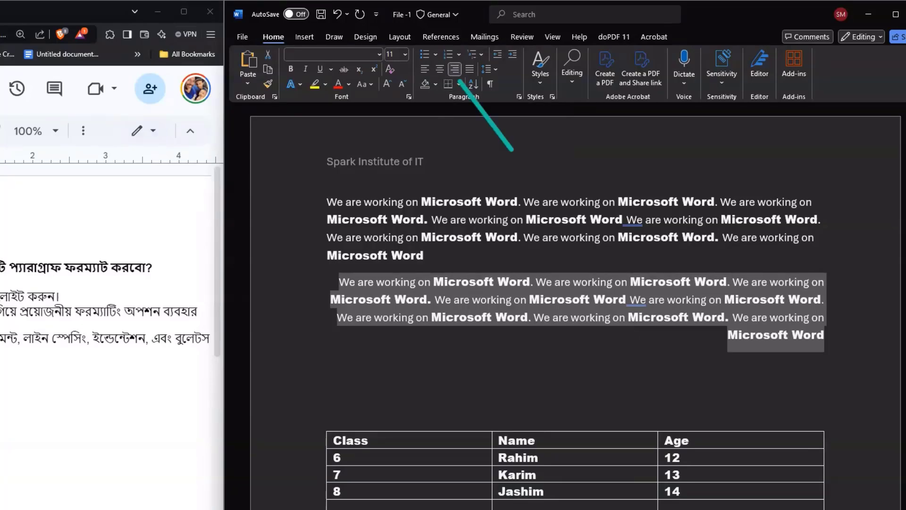
left_click(426, 70)
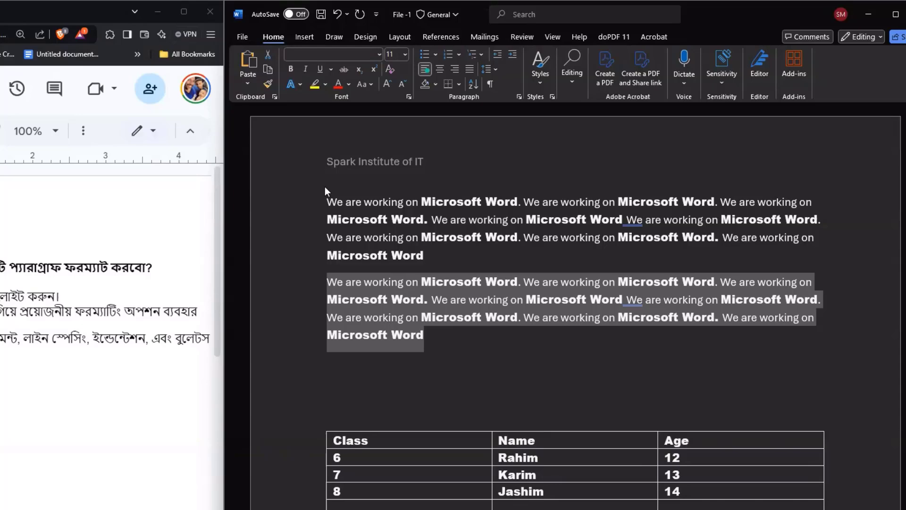
left_click(458, 70)
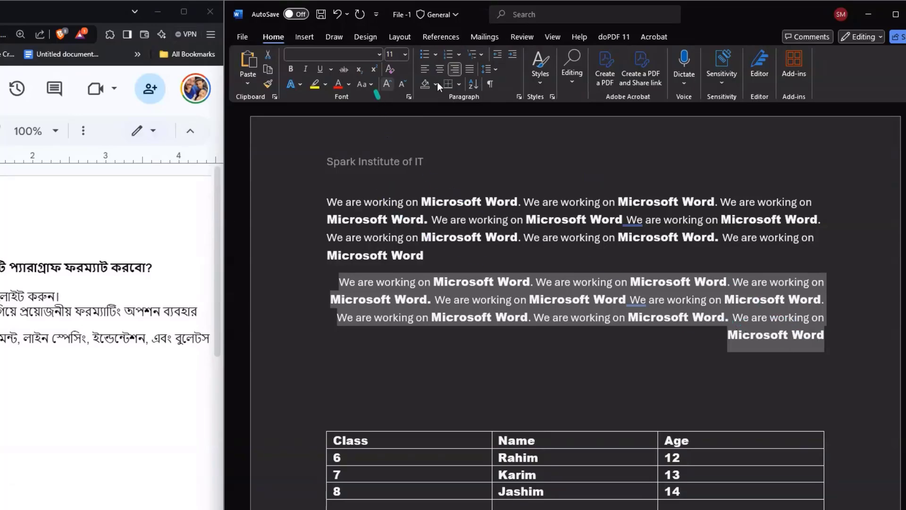
left_click(469, 70)
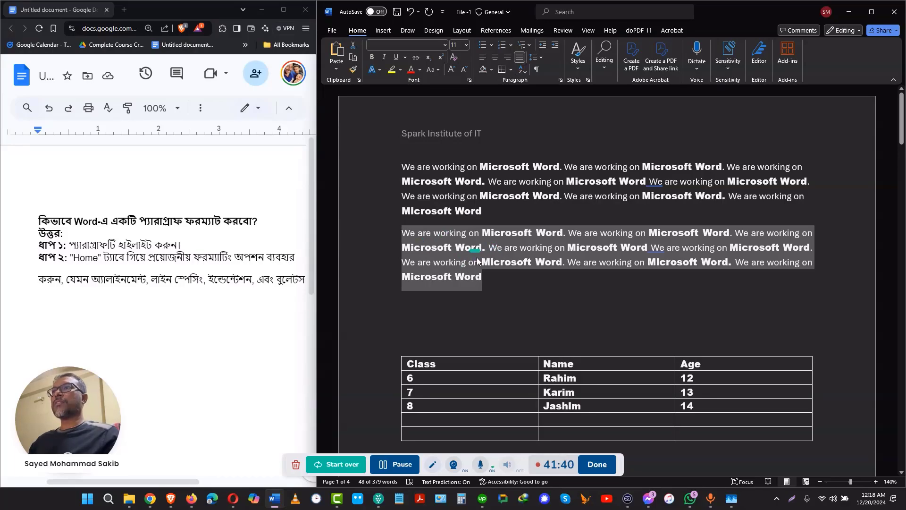
- Set the second paragraph's line spacing to 3.0 and inspect the gaps between its lines
left_click(539, 61)
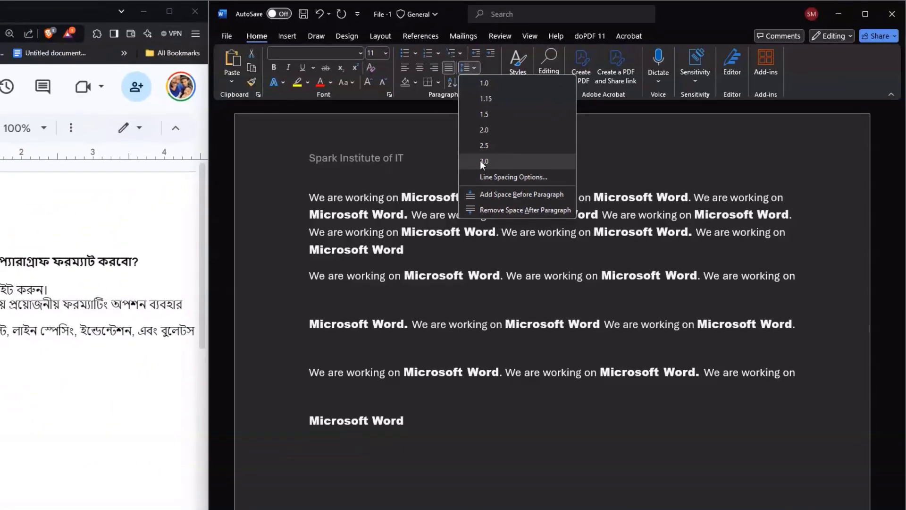
left_click(480, 161)
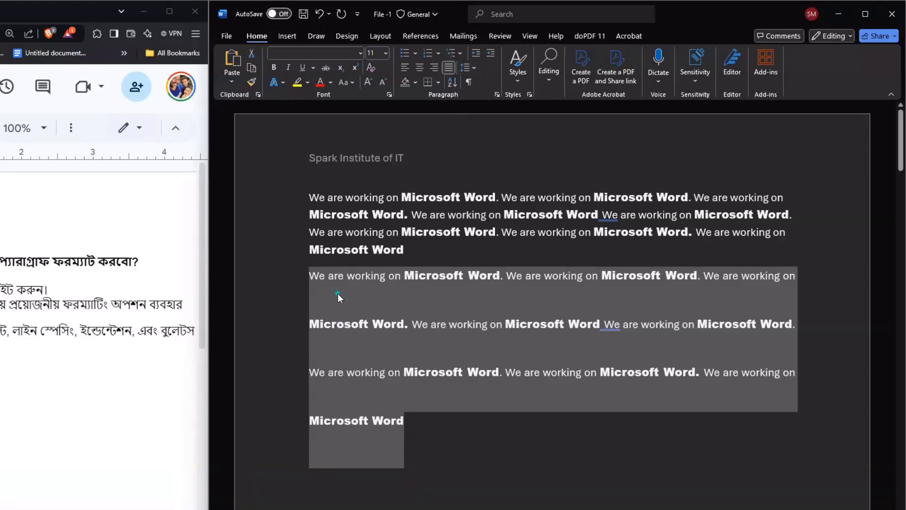
left_click(315, 276)
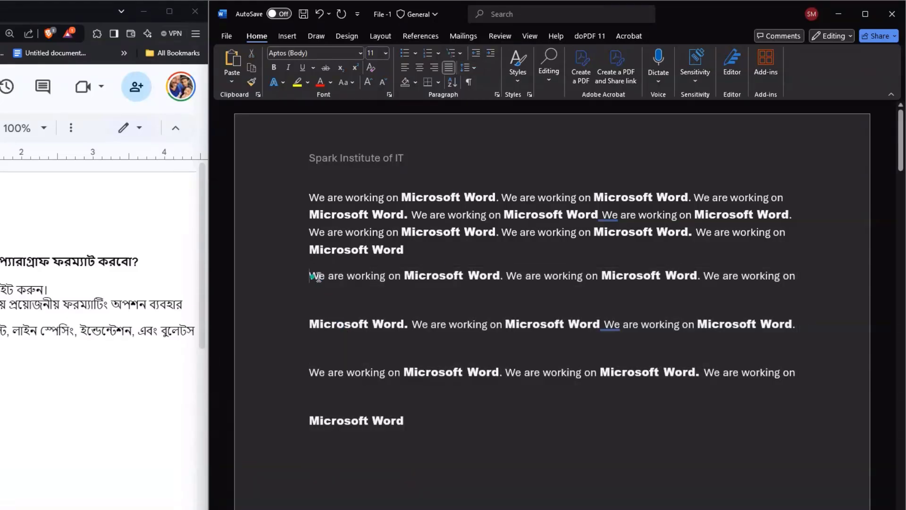
left_click_drag(319, 277, 389, 278)
left_click_drag(309, 324, 387, 328)
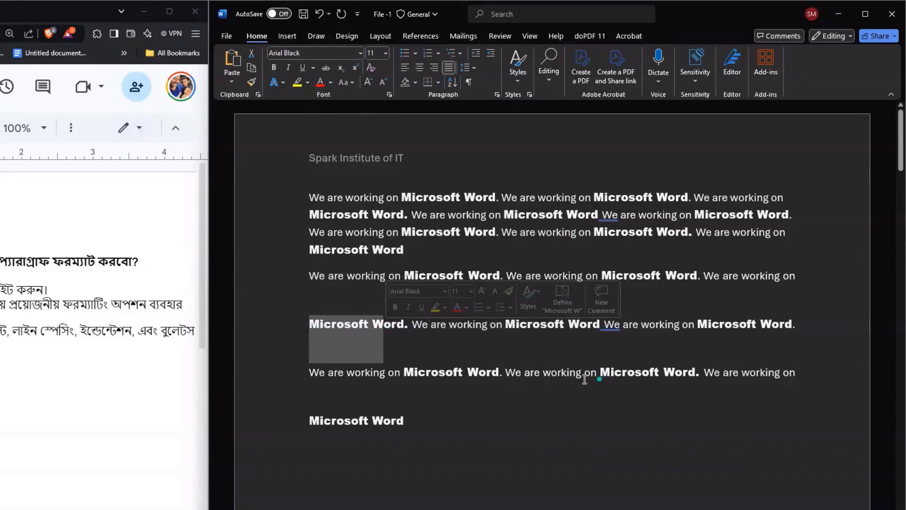
left_click(488, 413)
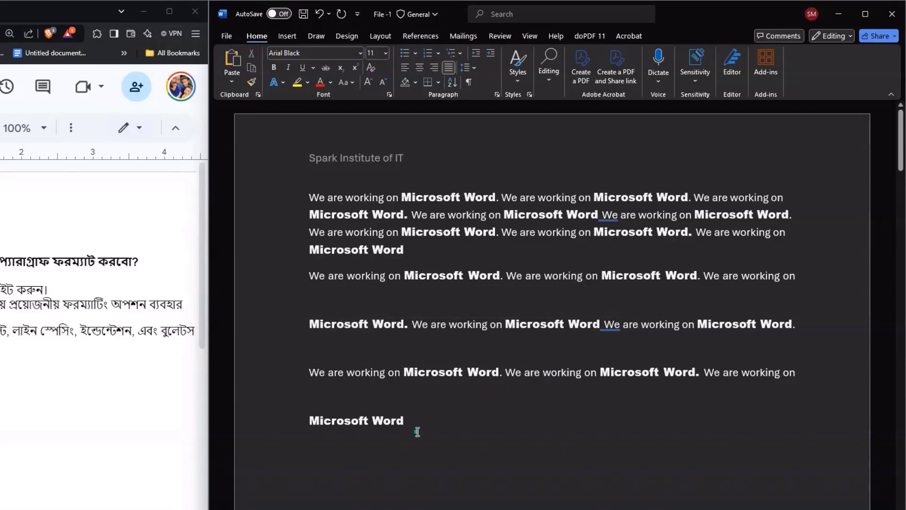
- Set the line spacing of both paragraphs above the table to 3.0
left_click_drag(414, 425, 311, 293)
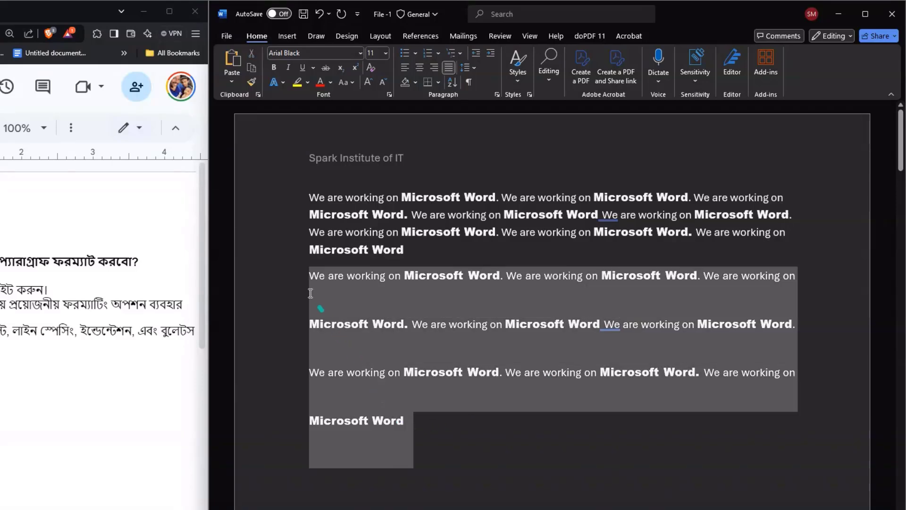
left_click(402, 352)
left_click_drag(406, 422, 306, 278)
left_click(429, 431)
left_click_drag(419, 430, 325, 197)
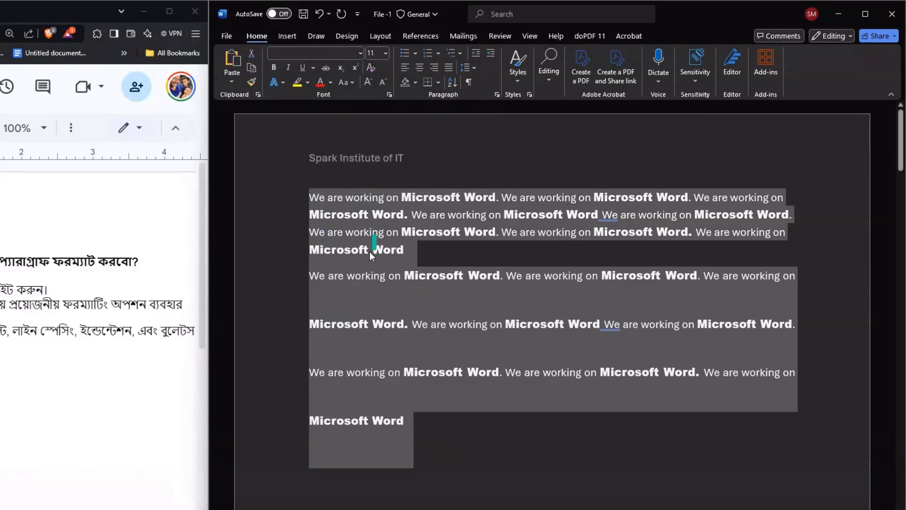
left_click(475, 67)
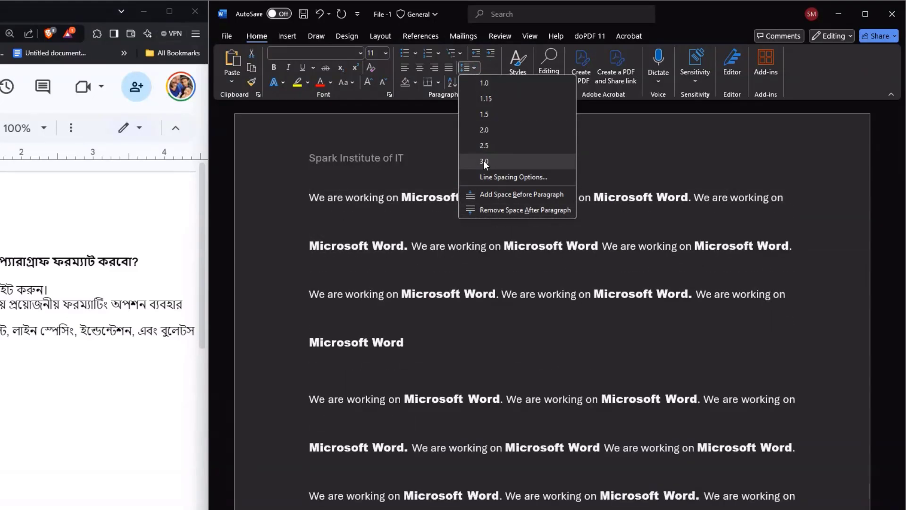
left_click(484, 161)
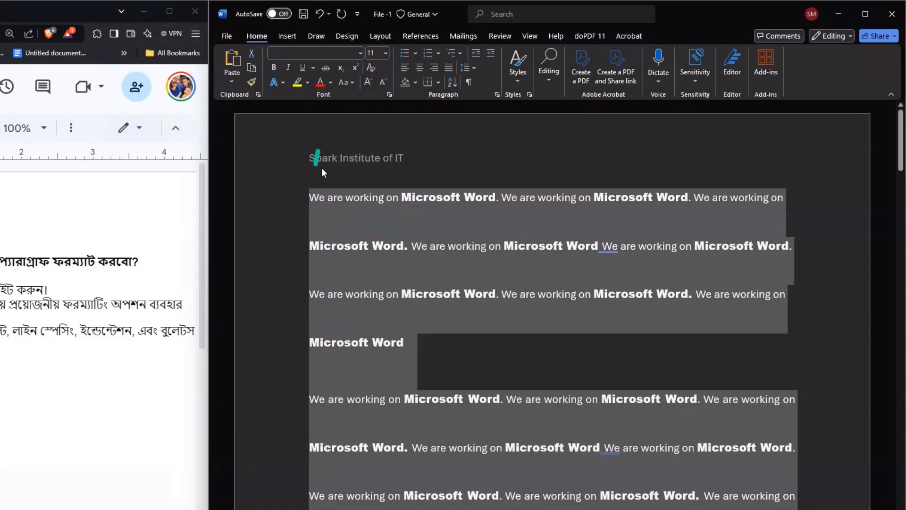
- Reduce the line spacing of both paragraphs above the table to 1.5
scroll(378, 378, "down", 5)
scroll(380, 431, "up", 5)
left_click(475, 66)
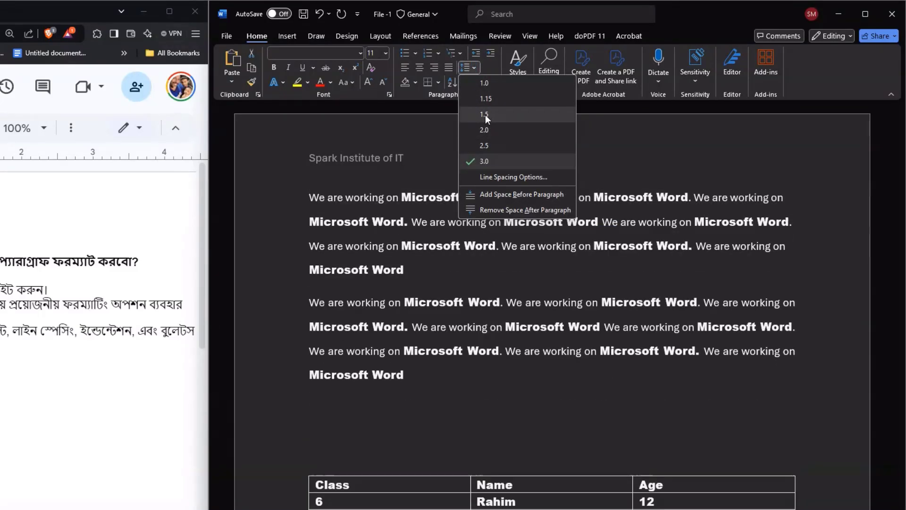
left_click(486, 115)
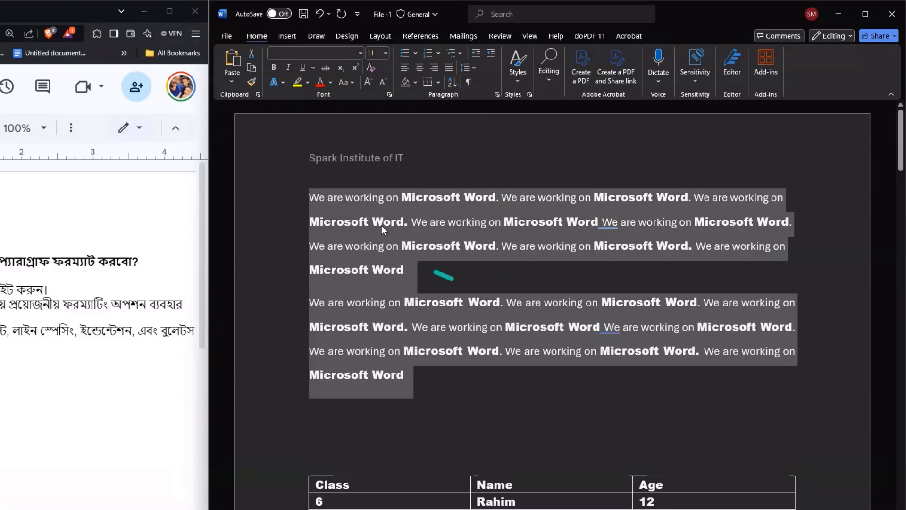
- Set the line spacing of the first paragraph alone to 1.0
left_click(463, 381)
left_click(420, 270)
left_click_drag(408, 264, 299, 197)
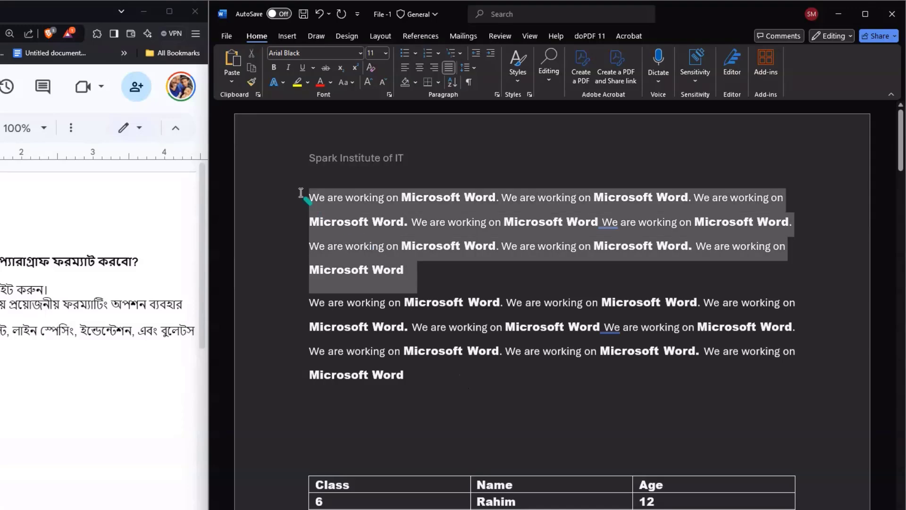
left_click(477, 66)
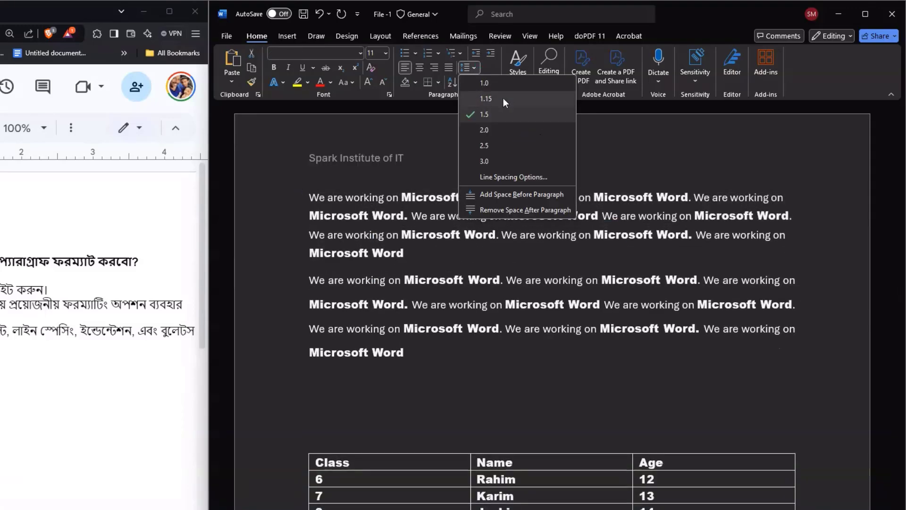
left_click(492, 85)
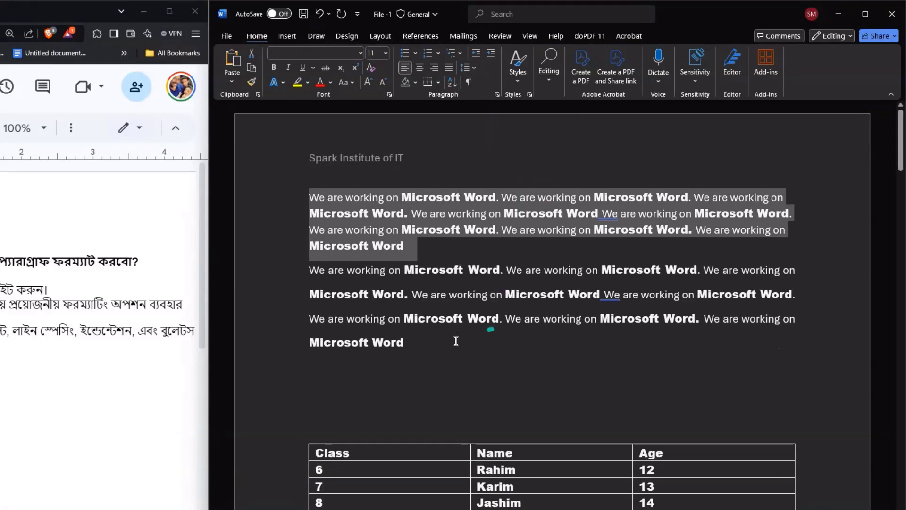
- Set the line spacing of the second paragraph alone to 2.5
left_click_drag(405, 343, 307, 268)
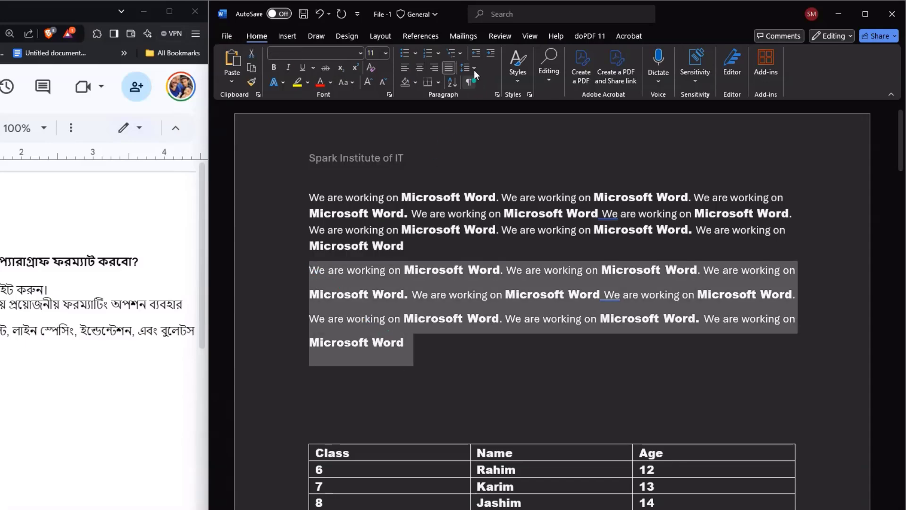
left_click(474, 67)
left_click(501, 145)
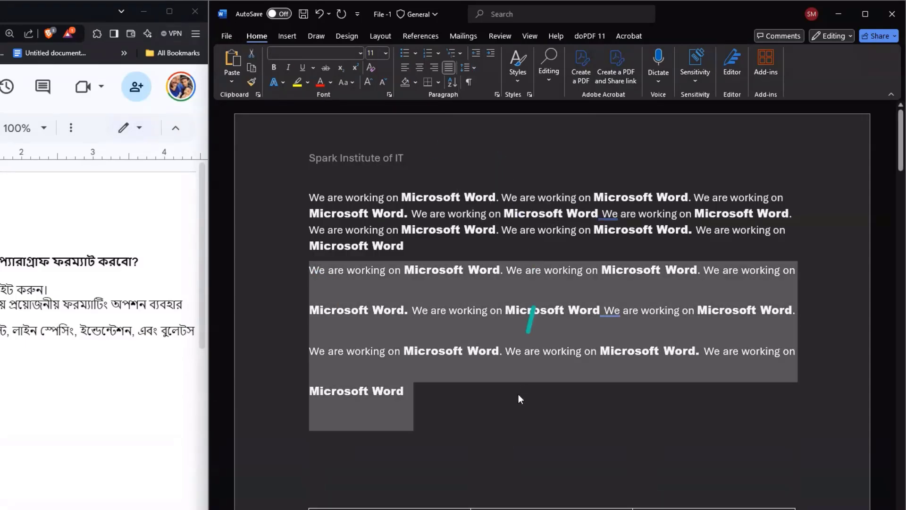
left_click(502, 395)
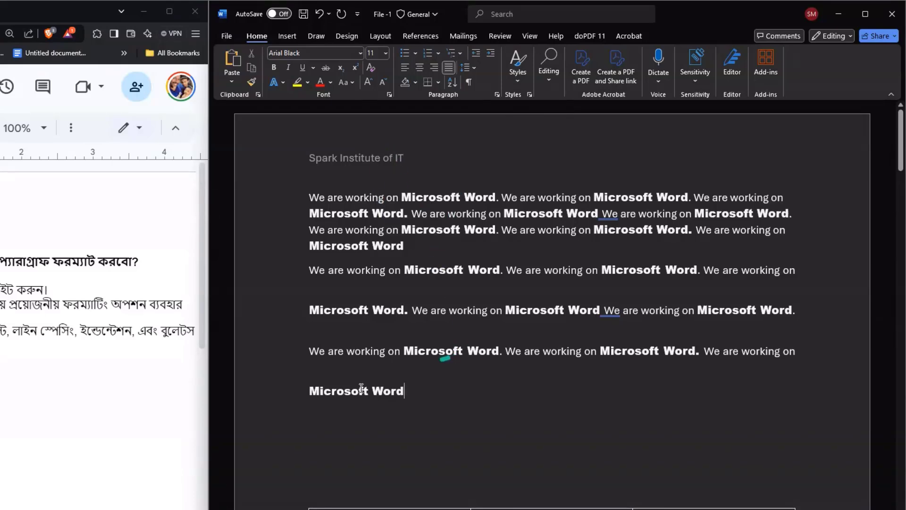
- Split the first three sentences of the first paragraph onto separate lines, with a blank line after the third
left_click(505, 201)
key("Return")
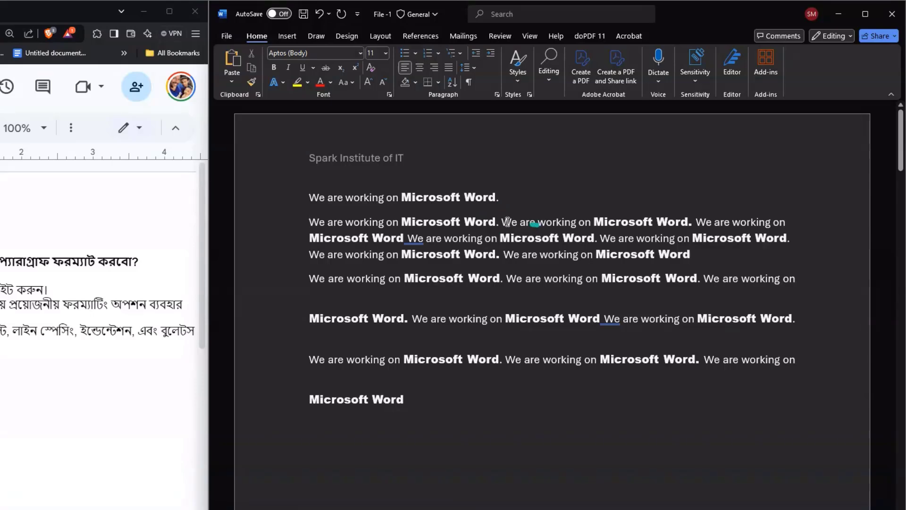
left_click(502, 222)
key("Return")
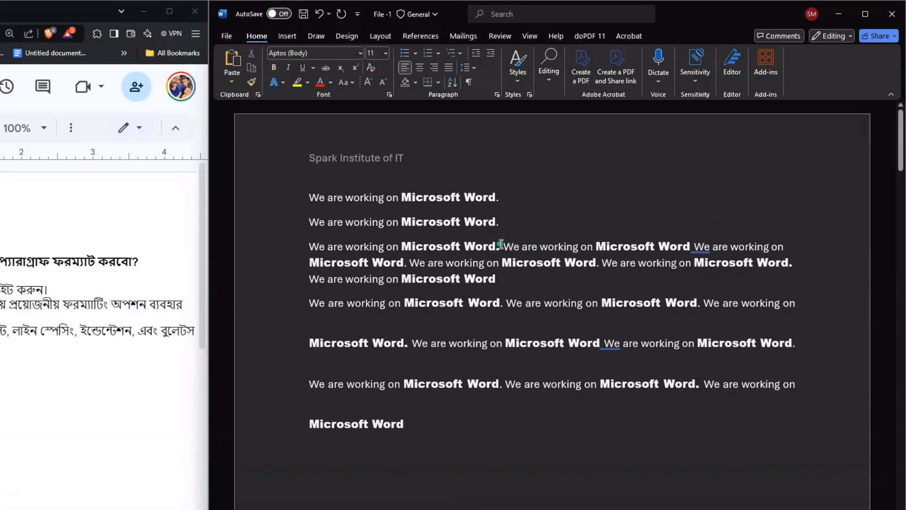
left_click(506, 248)
key("Return")
key("Return")
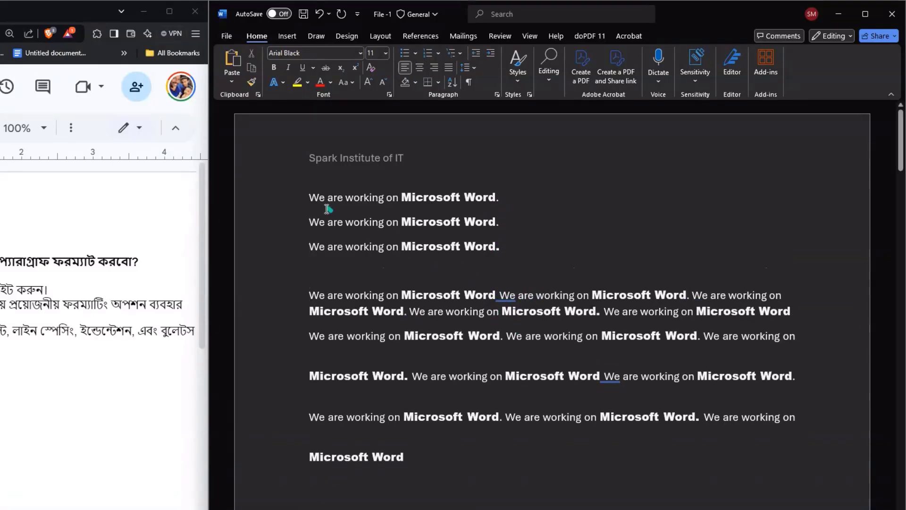
- Format the three separated lines below the page header as a bulleted list with arrowhead bullets
left_click(318, 198)
left_click(310, 200)
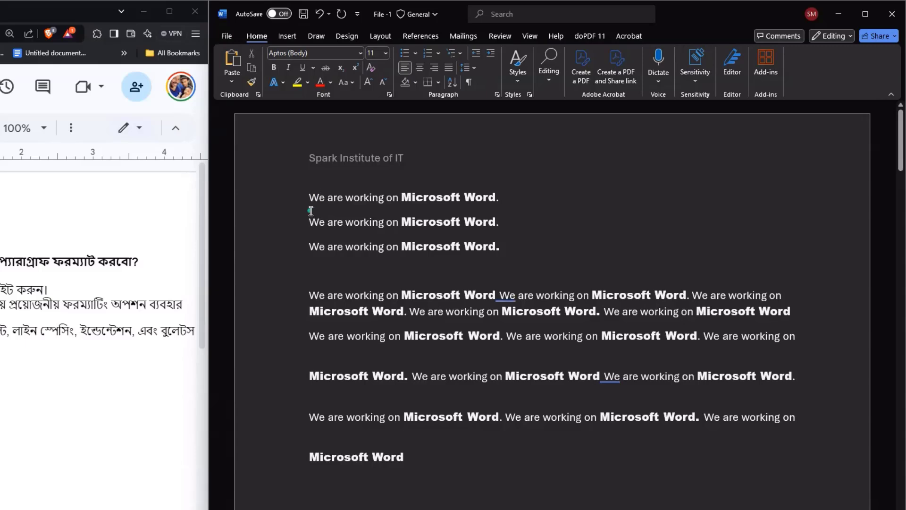
left_click(504, 246, "shift")
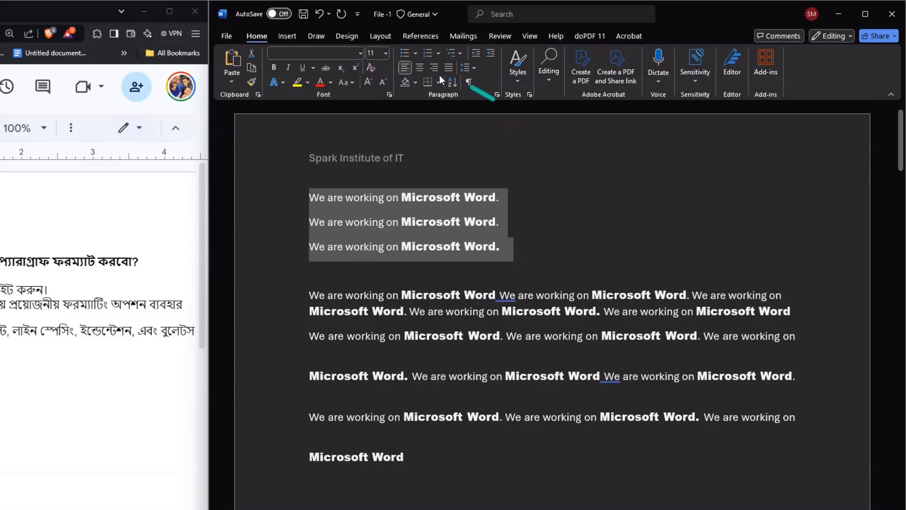
left_click(415, 54)
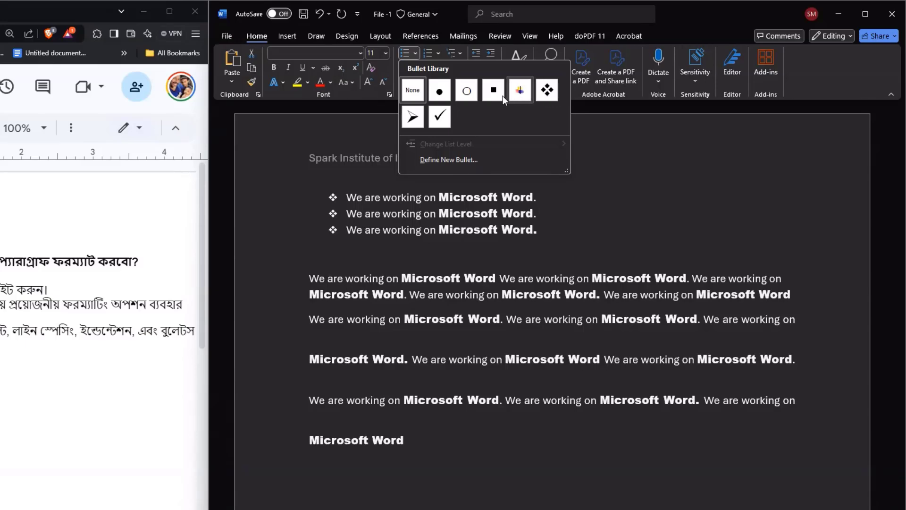
left_click(418, 118)
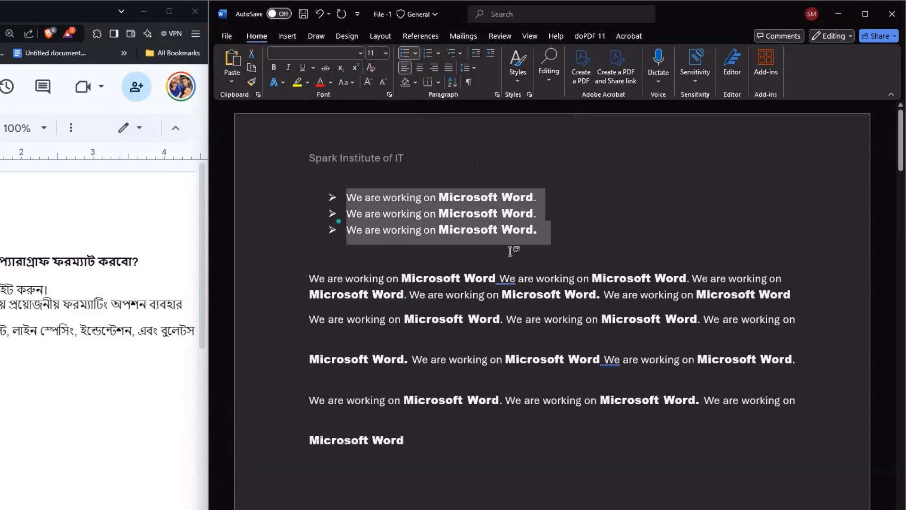
left_click(527, 230)
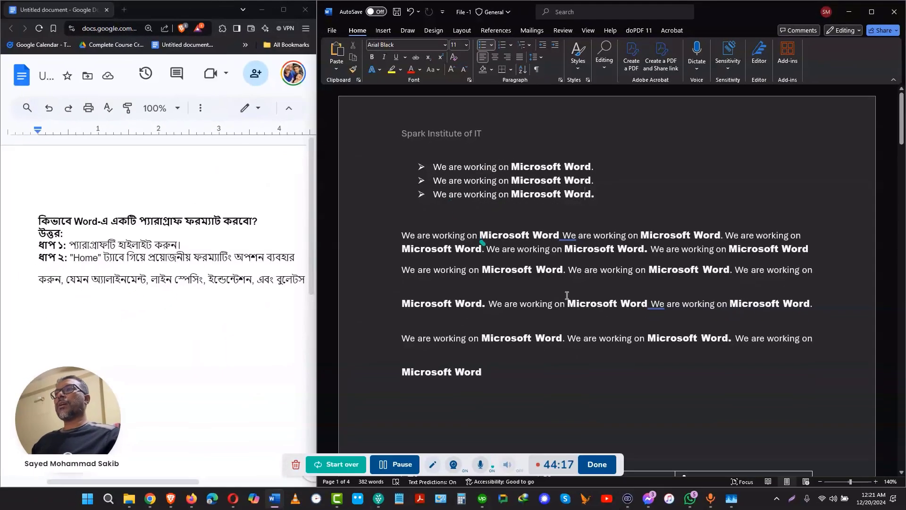
- Split the next three sentences below the bulleted list onto separate lines, with a blank line after them
left_click(564, 236)
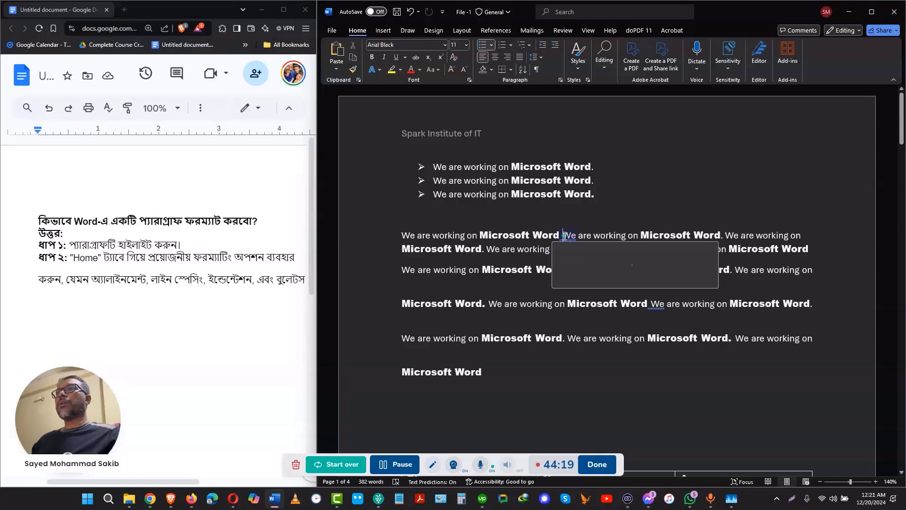
key("Return")
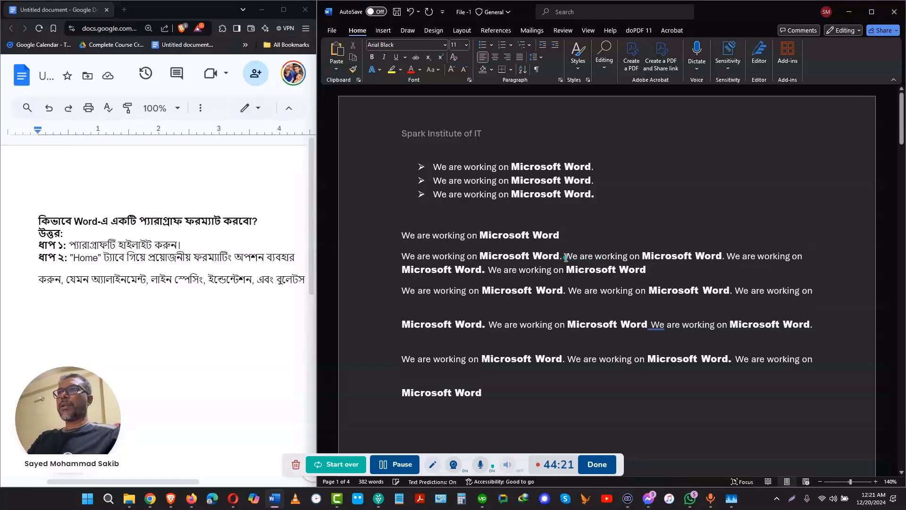
left_click(566, 258)
key("Return")
left_click(569, 280)
key("Return")
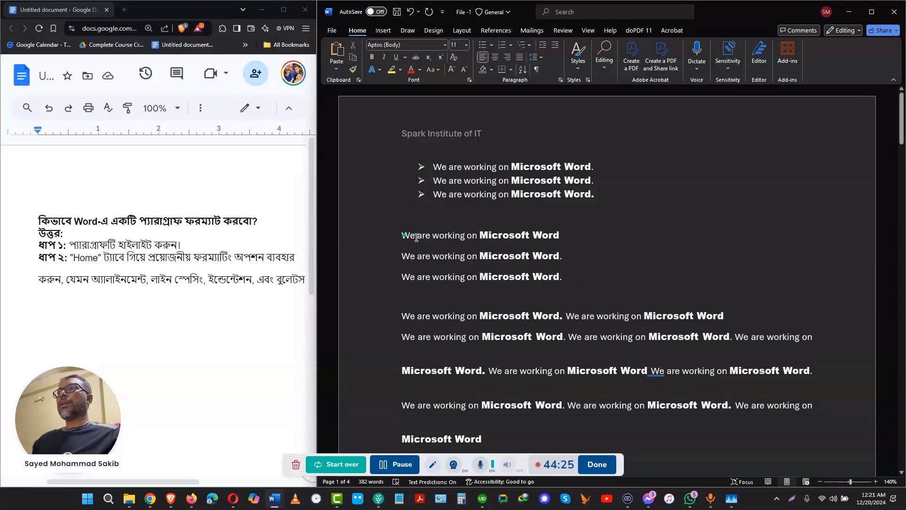
- Turn the three lines below the bulleted list into a numbered list in the a), b), c) format
left_click_drag(403, 235, 567, 278)
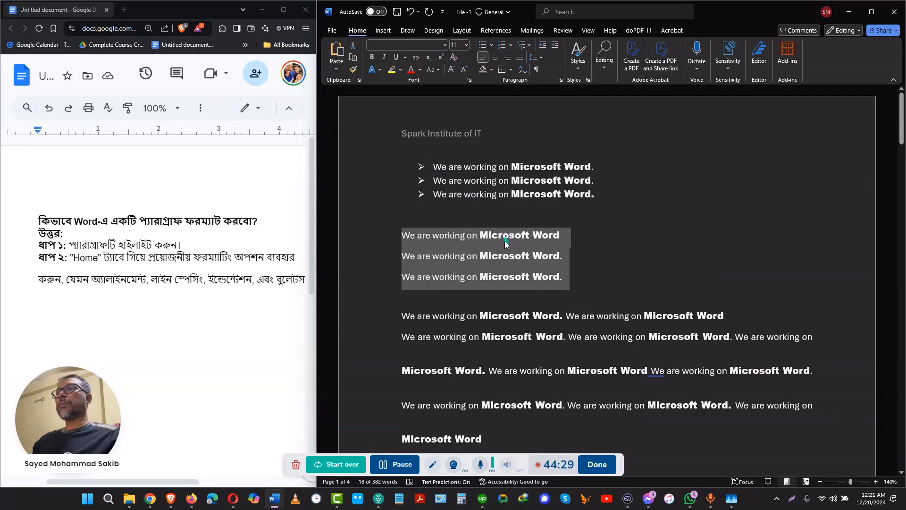
left_click(502, 46)
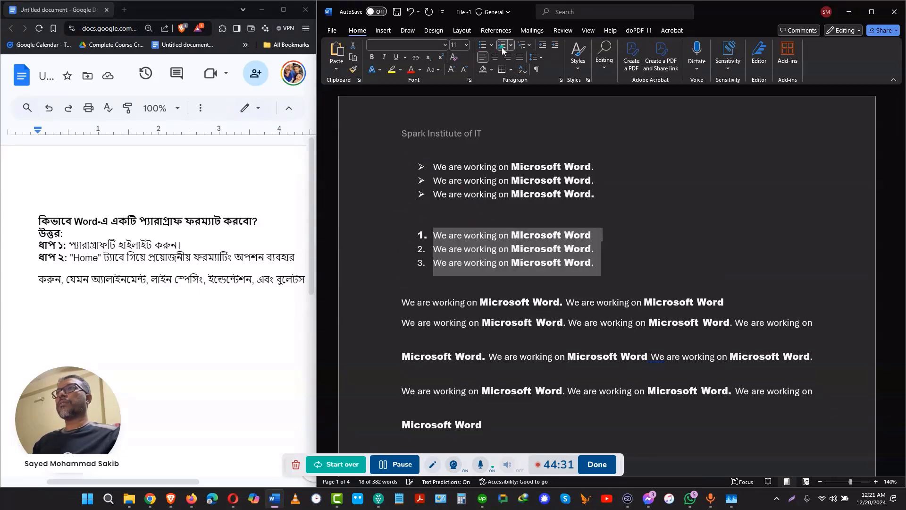
left_click(511, 45)
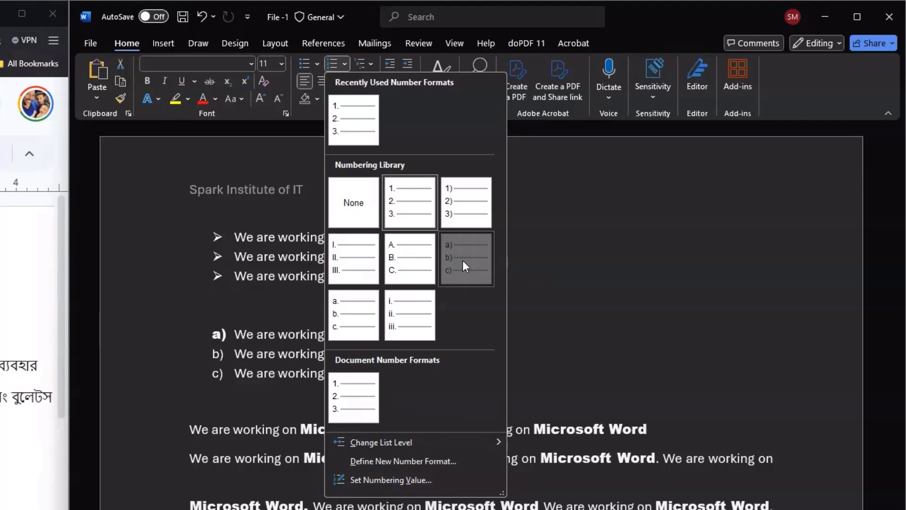
left_click(462, 259)
left_click(233, 383)
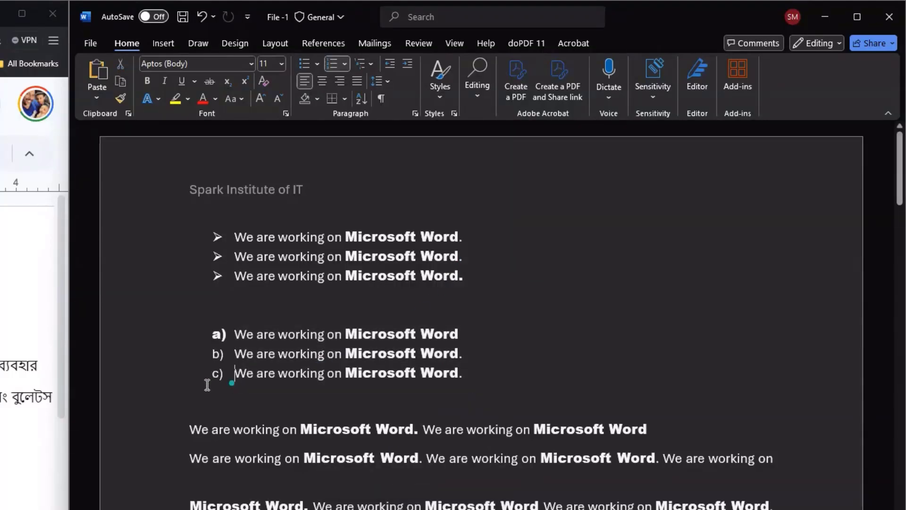
left_click_drag(226, 333, 246, 370)
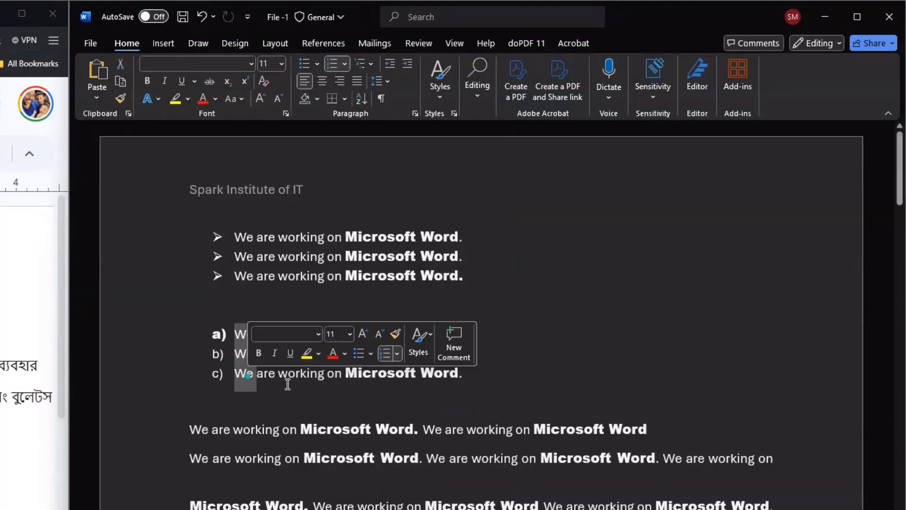
left_click(300, 373)
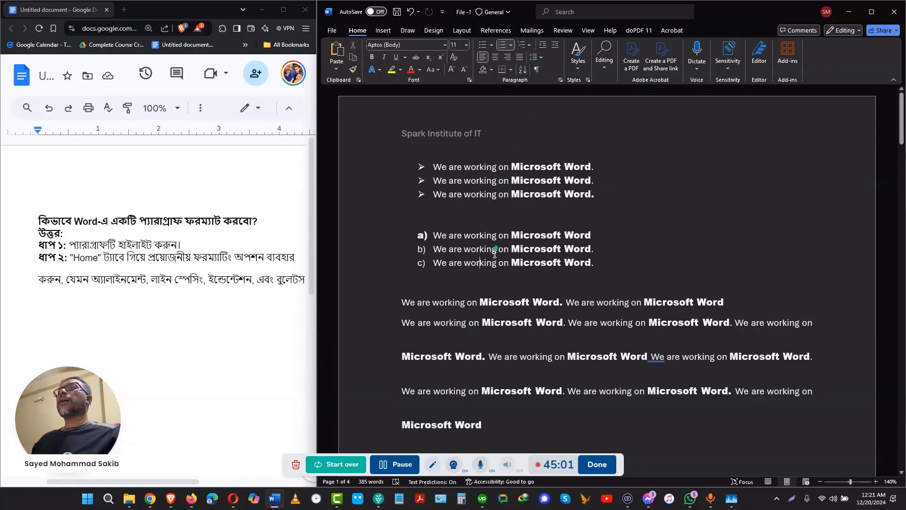
- Apply the 1., 1.1., 1.1.1. multilevel format to the lettered list
left_click(527, 45)
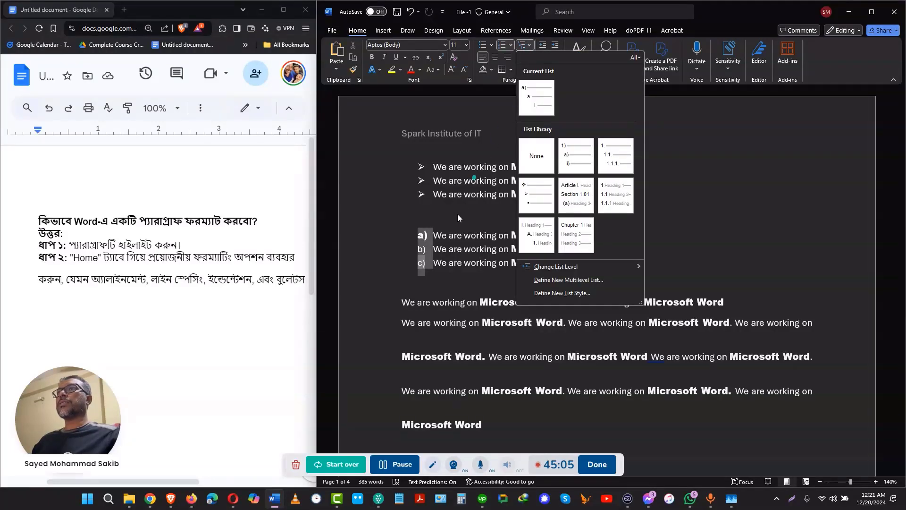
mouse_move(578, 160)
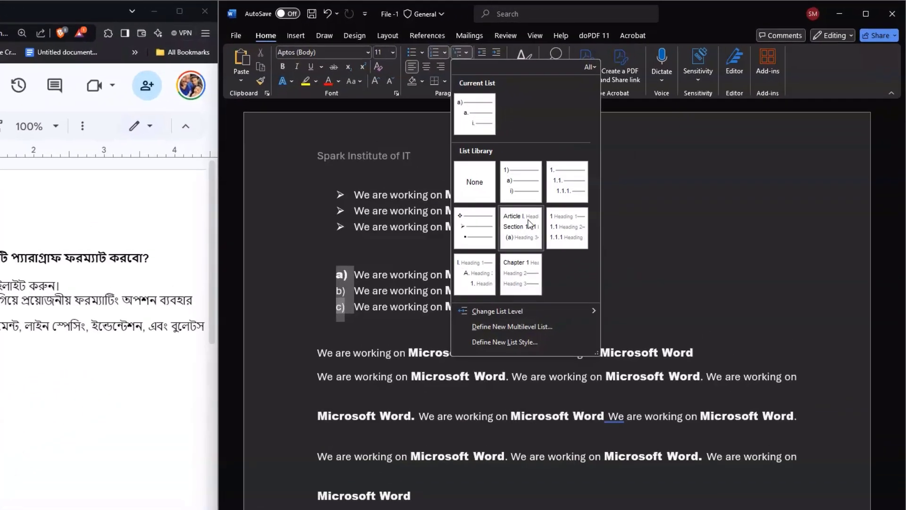
mouse_move(622, 163)
left_click(552, 209)
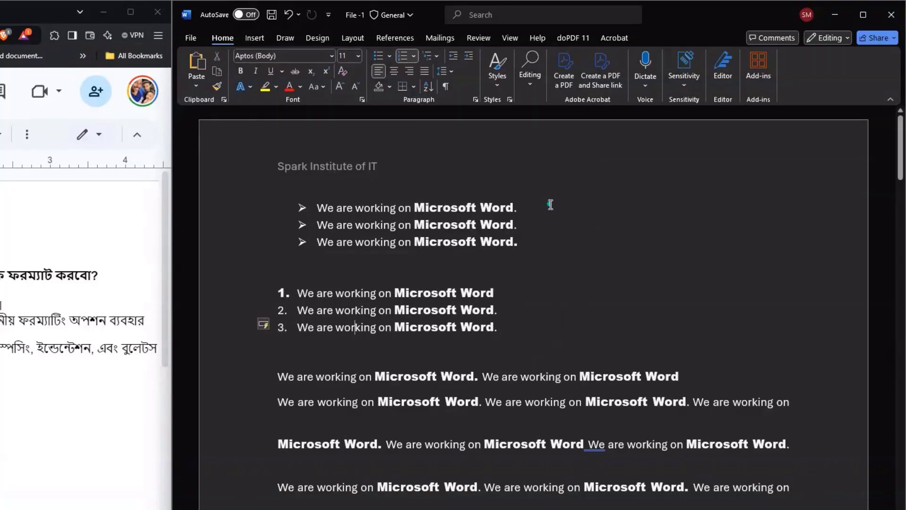
- Switch the numbered list to the 1), a), i) multilevel format
left_click(298, 312)
left_click(429, 55)
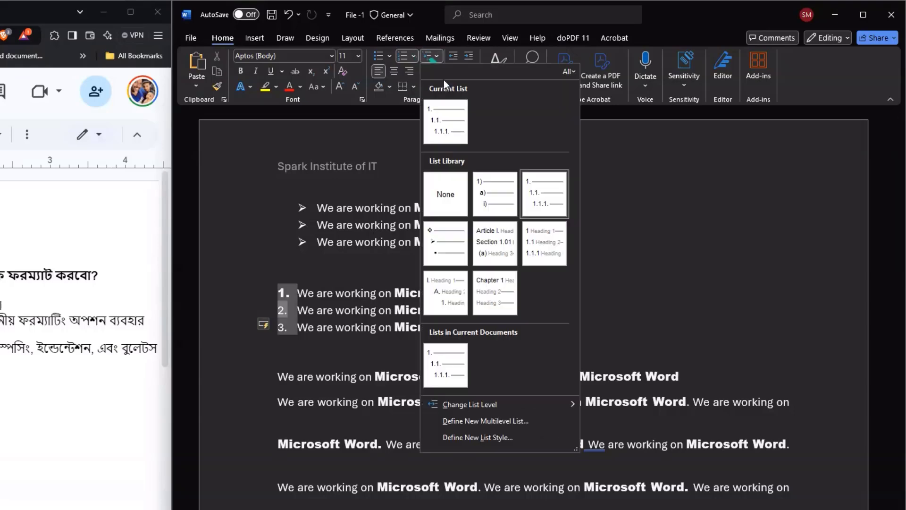
left_click(487, 196)
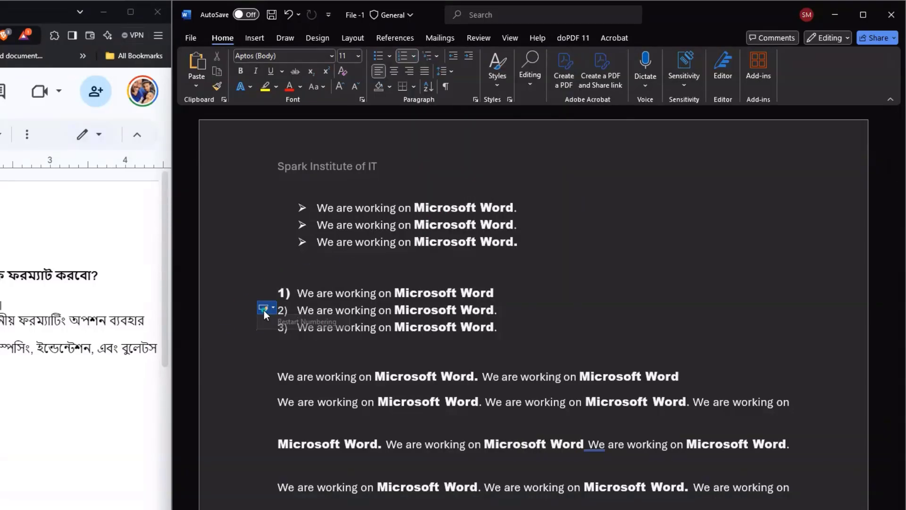
left_click(291, 321)
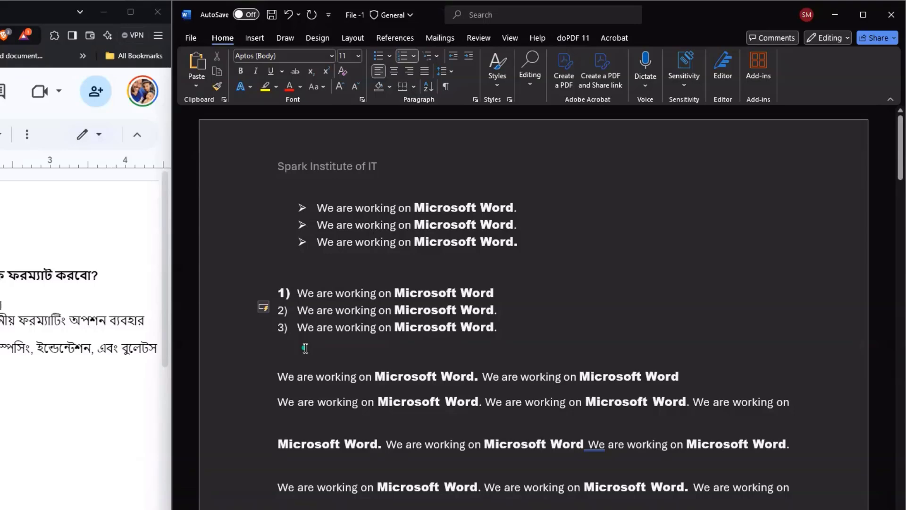
- Demote the second and third items of the multilevel list to second-level items a) and b)
left_click(298, 293)
left_click_drag(299, 311, 503, 328)
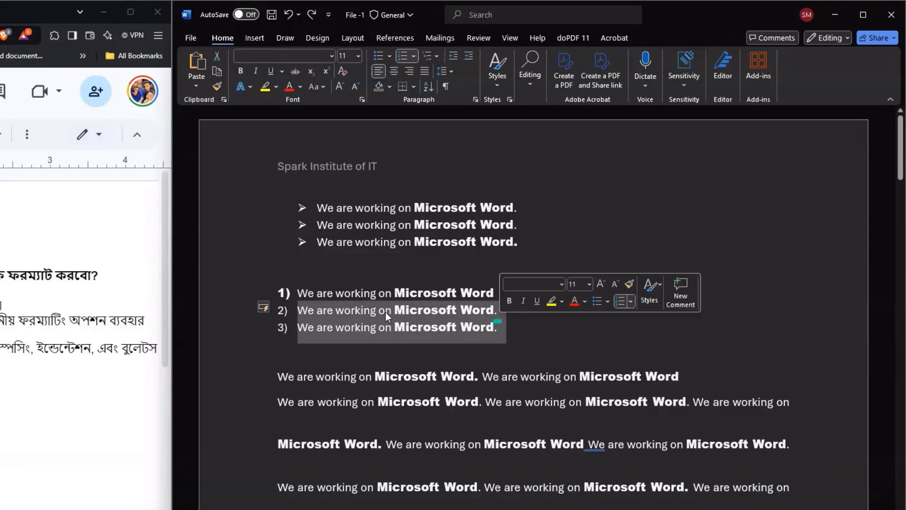
left_click(300, 292)
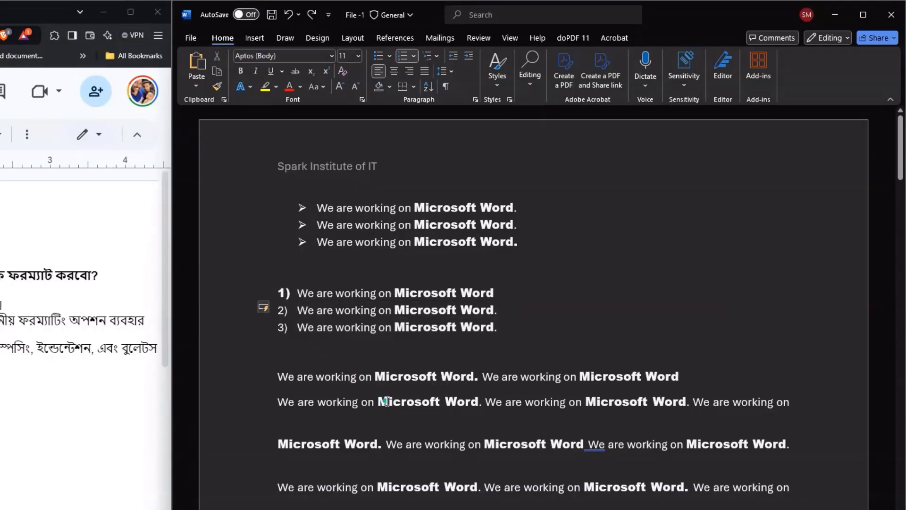
key("Tab")
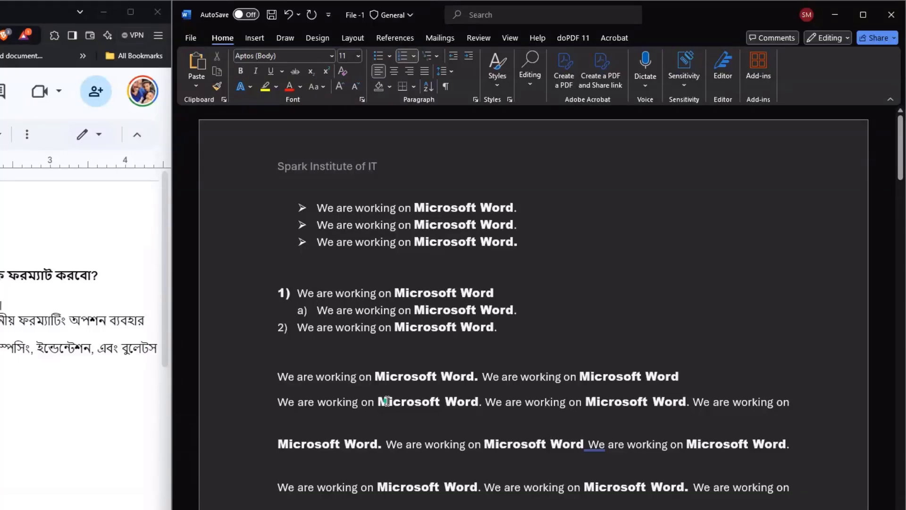
left_click(298, 327)
key("Tab")
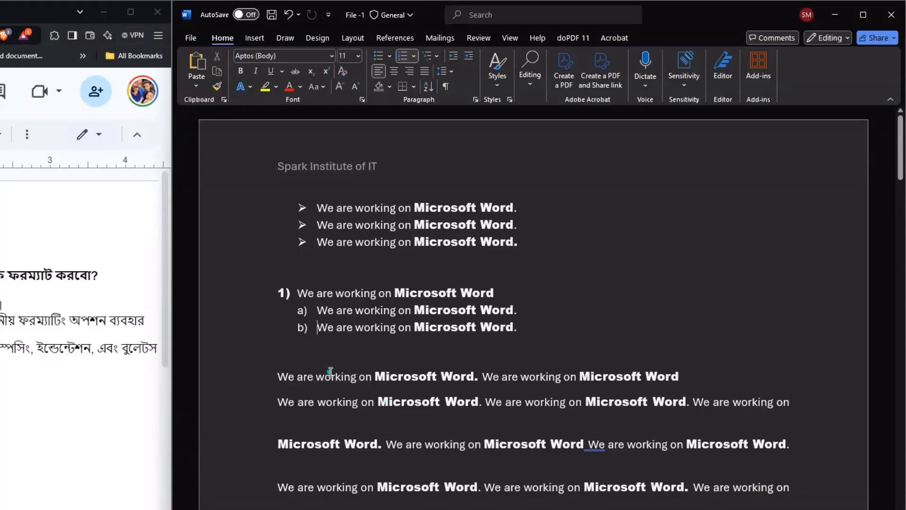
- Demote the last item of the multilevel list one more level, making it sub-item i) under a)
left_click_drag(296, 294, 395, 293)
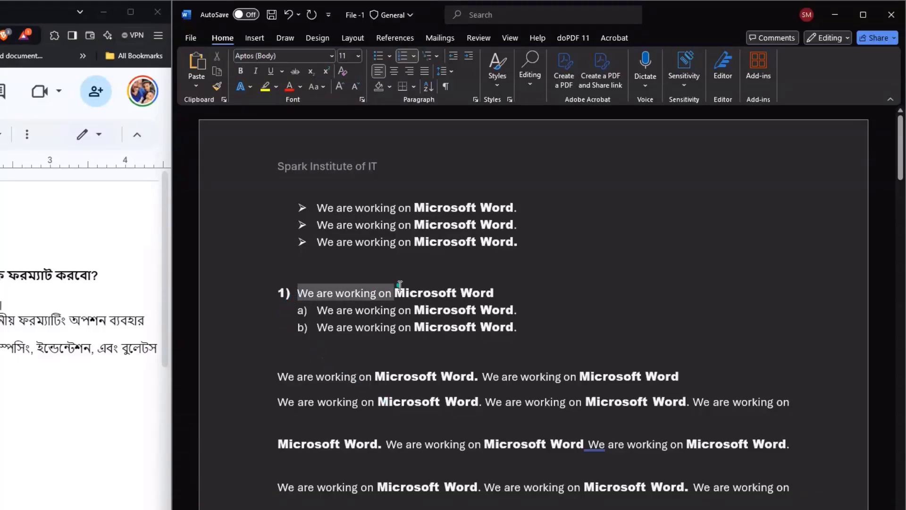
left_click_drag(318, 310, 399, 333)
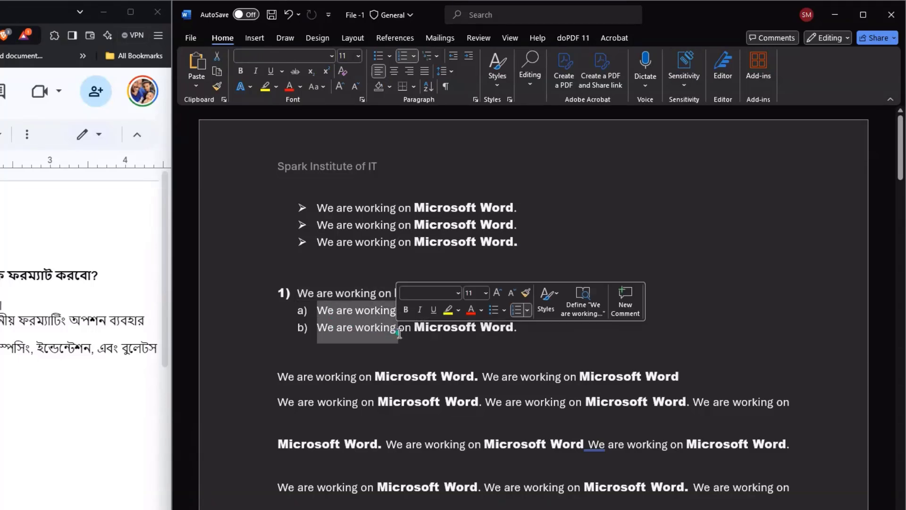
left_click(280, 367)
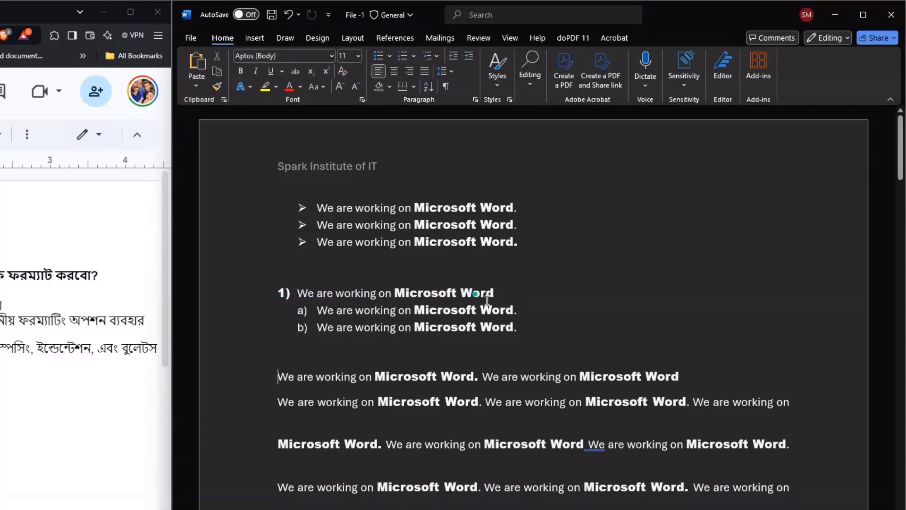
left_click(314, 325)
key("Tab")
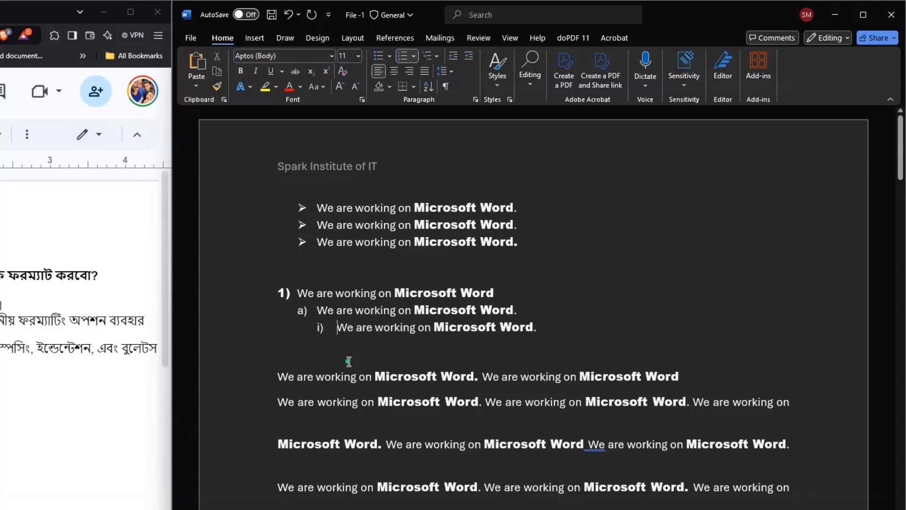
- Examine the three levels 1), a) and i) of the multilevel list, undoing any accidental indent change
left_click(302, 293)
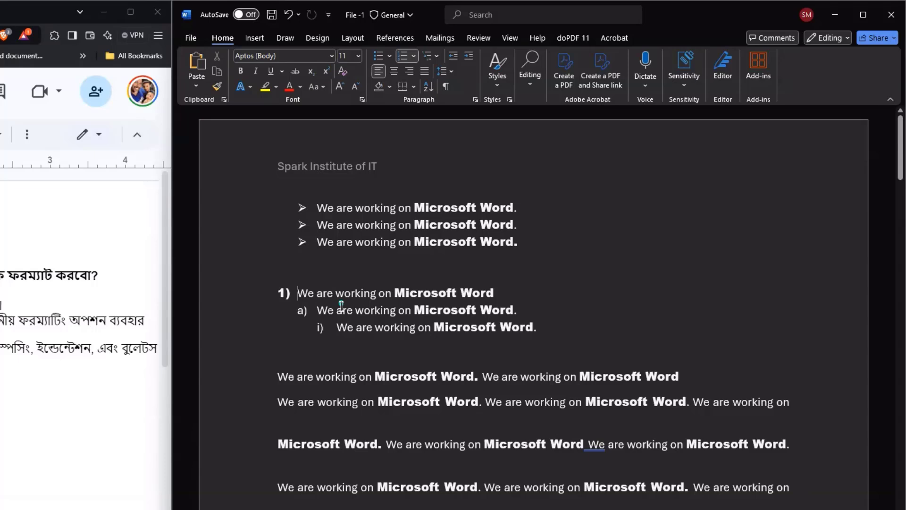
left_click(323, 329)
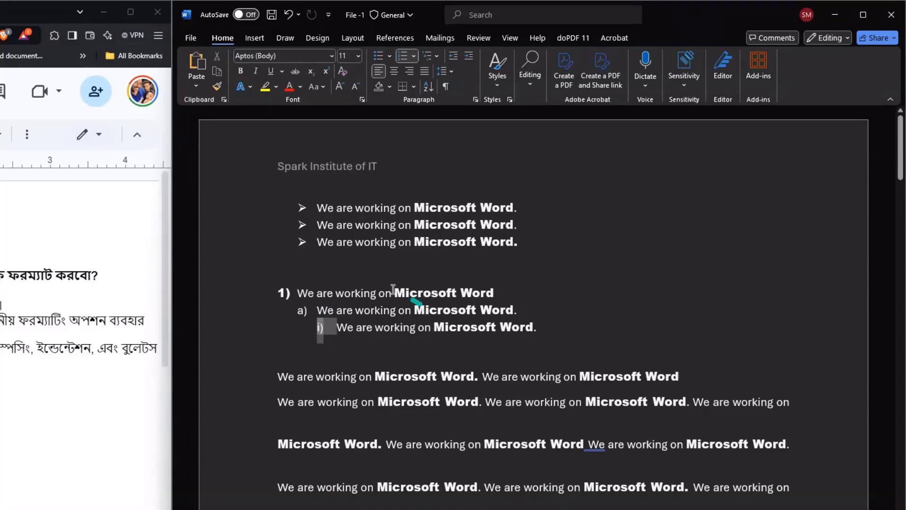
left_click_drag(409, 299, 480, 327)
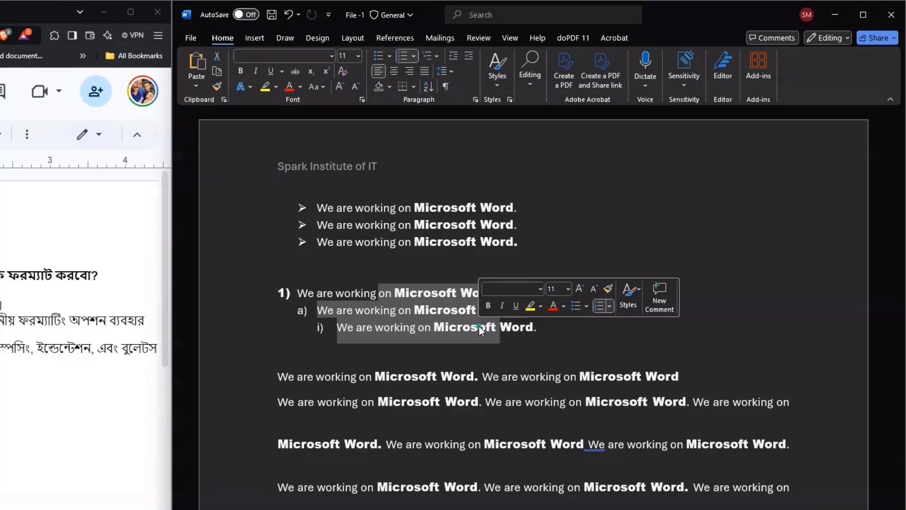
left_click(479, 327)
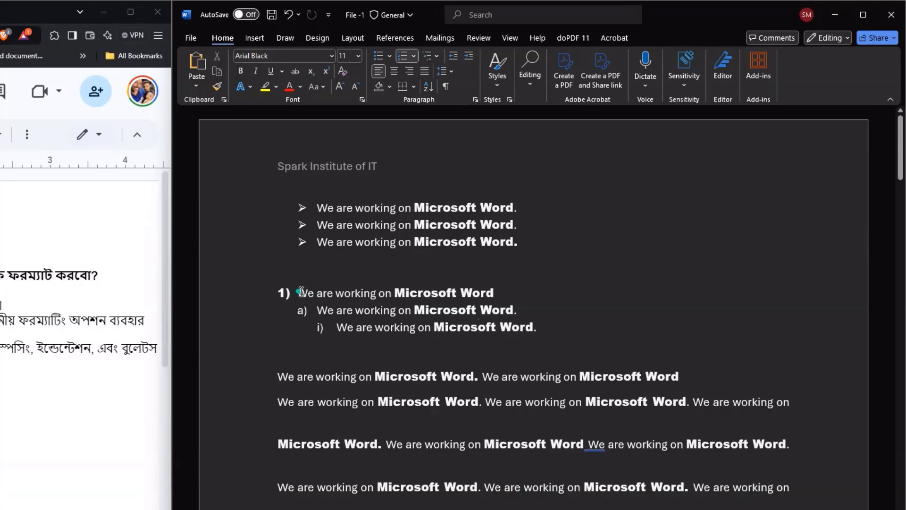
left_click_drag(298, 292, 379, 298)
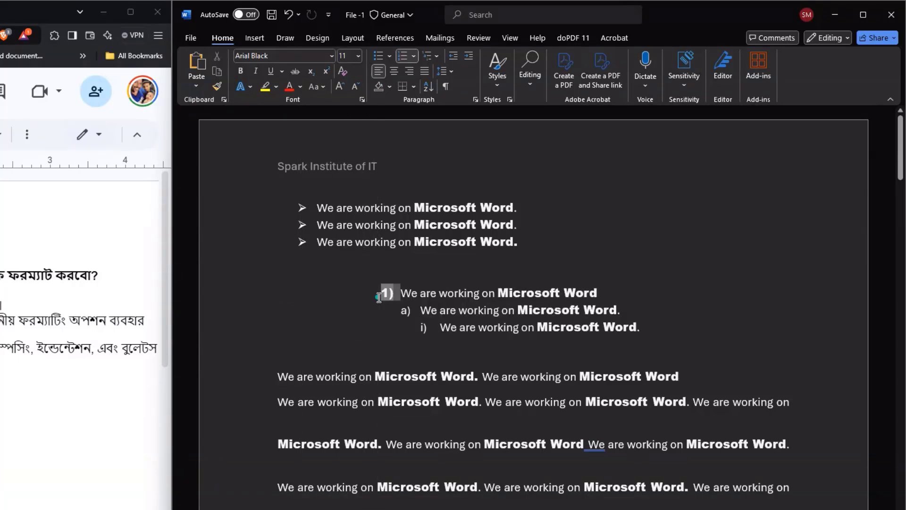
key("ctrl+z")
triple_click(356, 294)
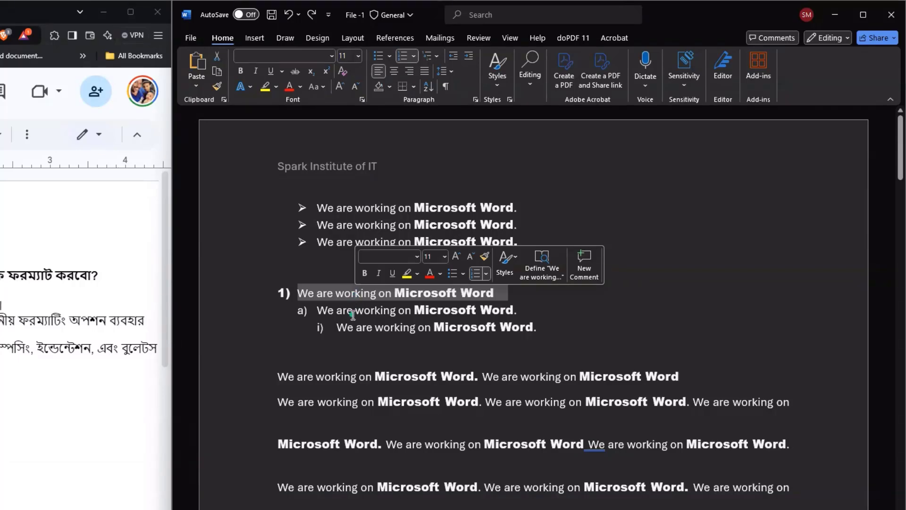
triple_click(322, 309)
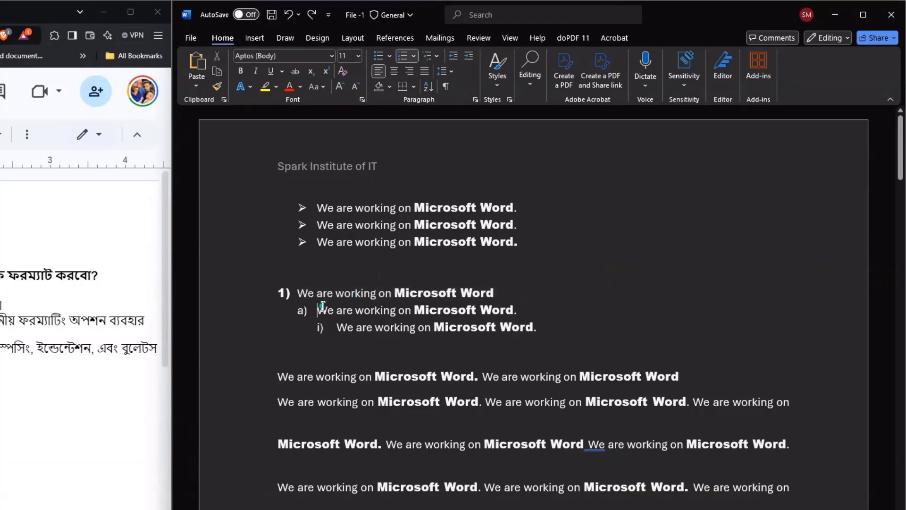
left_click(355, 315)
triple_click(387, 328)
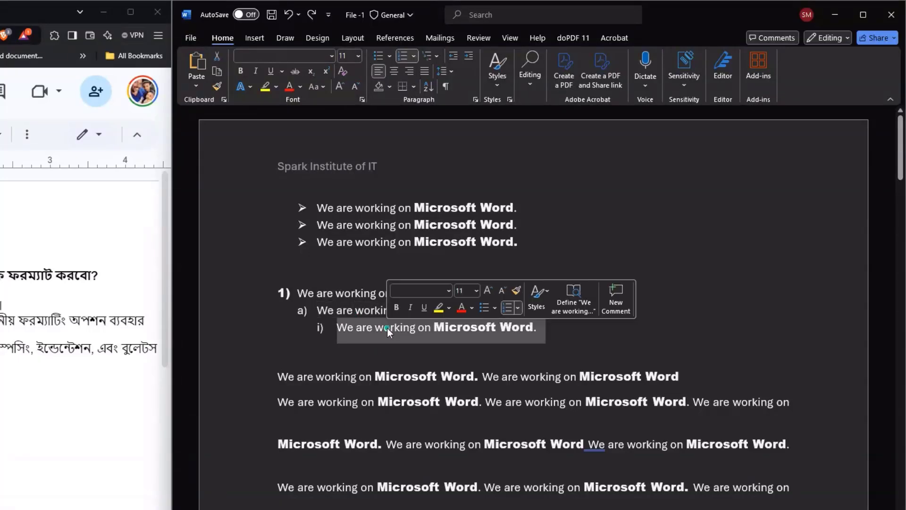
left_click(374, 344)
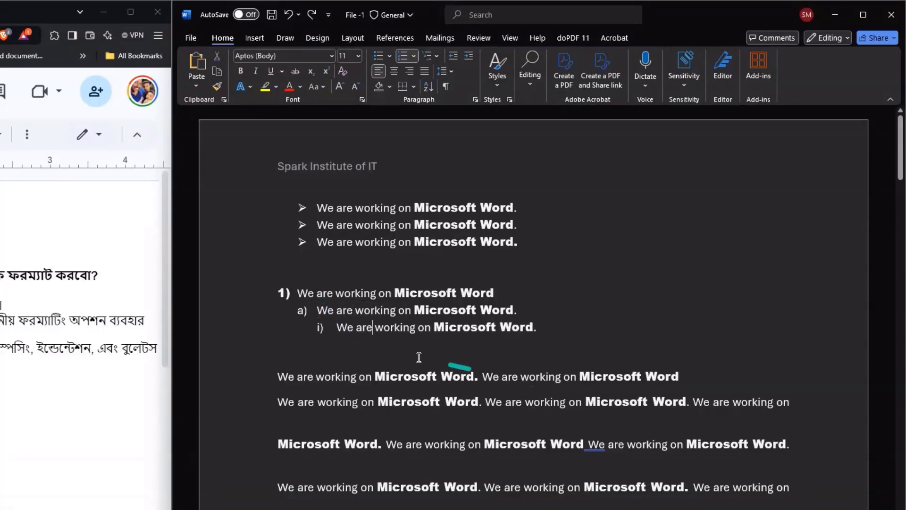